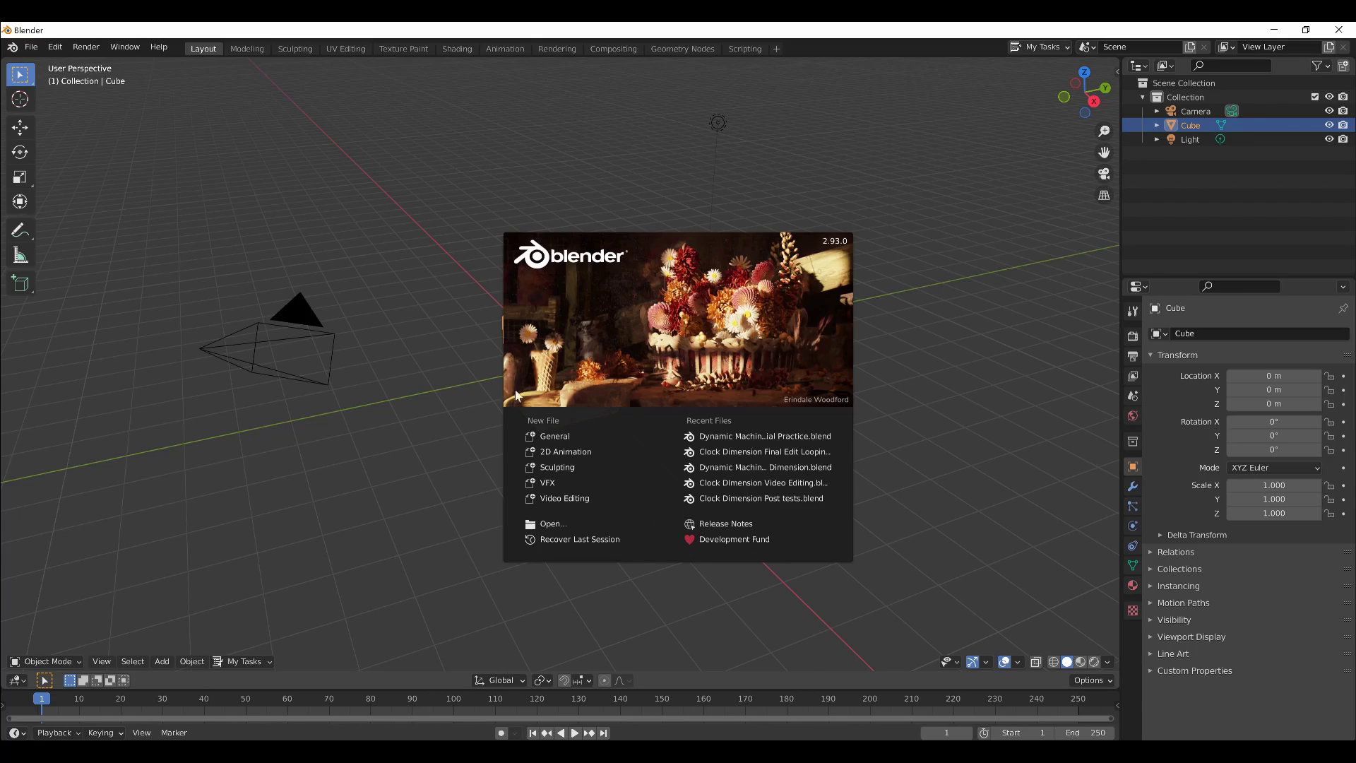
Step: Start a new Video Editing project from the splash screen
click(564, 499)
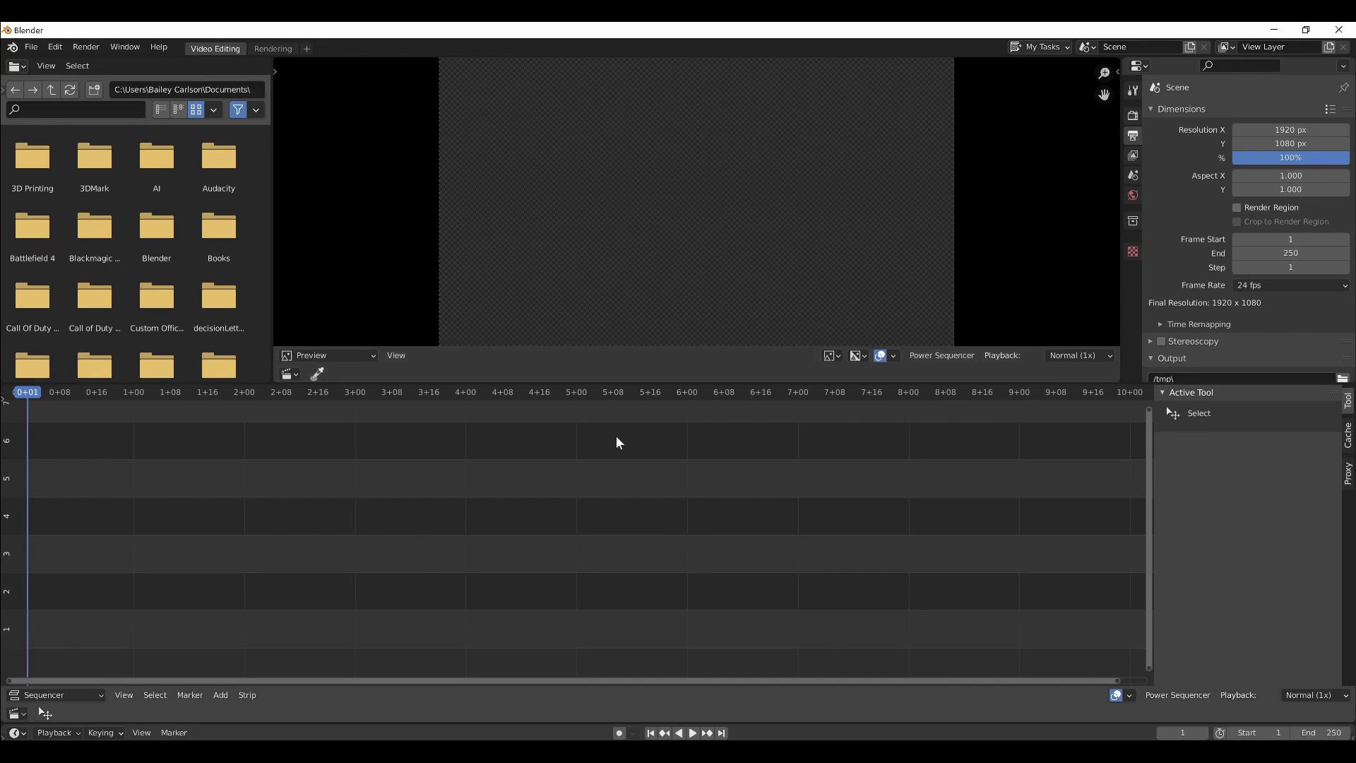
key(Home)
scroll(829, 285, down, 2)
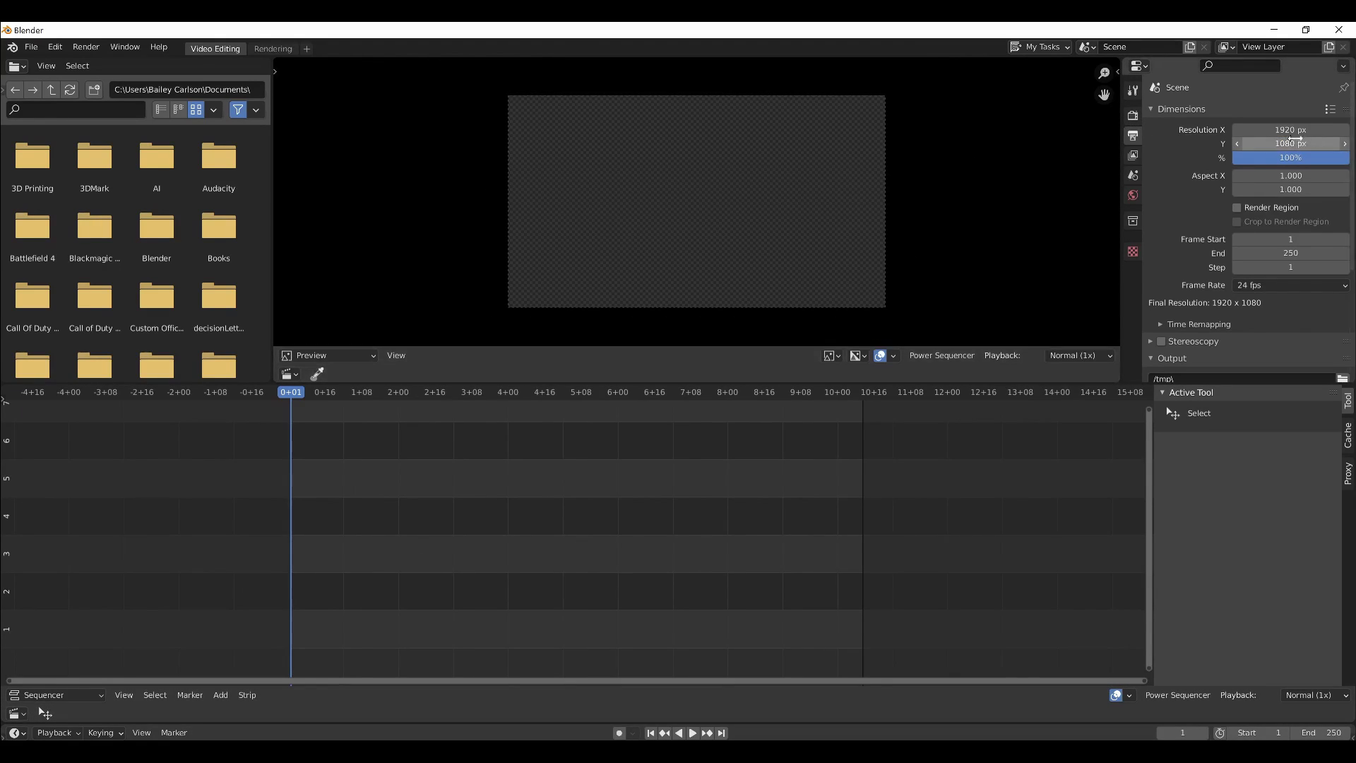
Step: Set the output resolution to 1080 x 1920 and the frame rate to 30 fps
click(1291, 129)
text(1080)
key(Return)
click(1255, 142)
text(1920)
key(Return)
scroll(769, 197, down, 3)
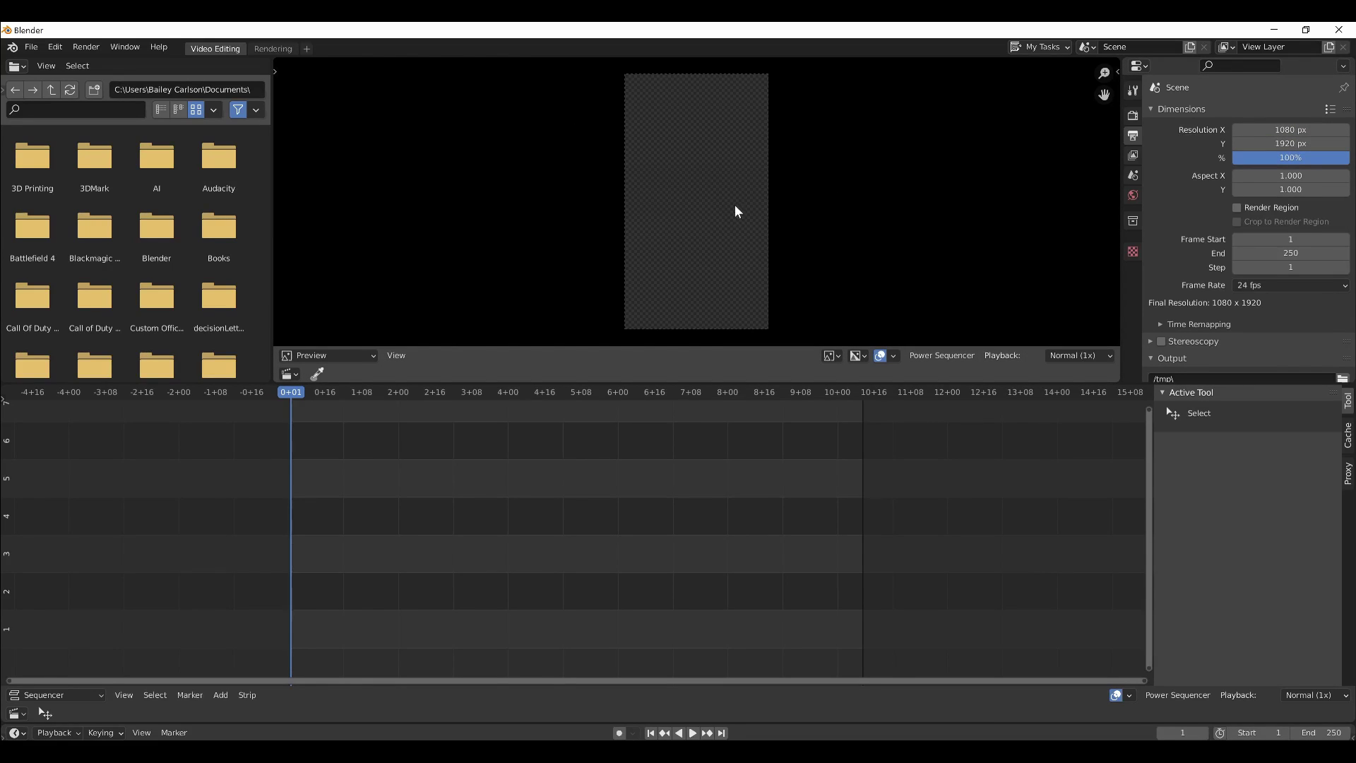
click(1256, 285)
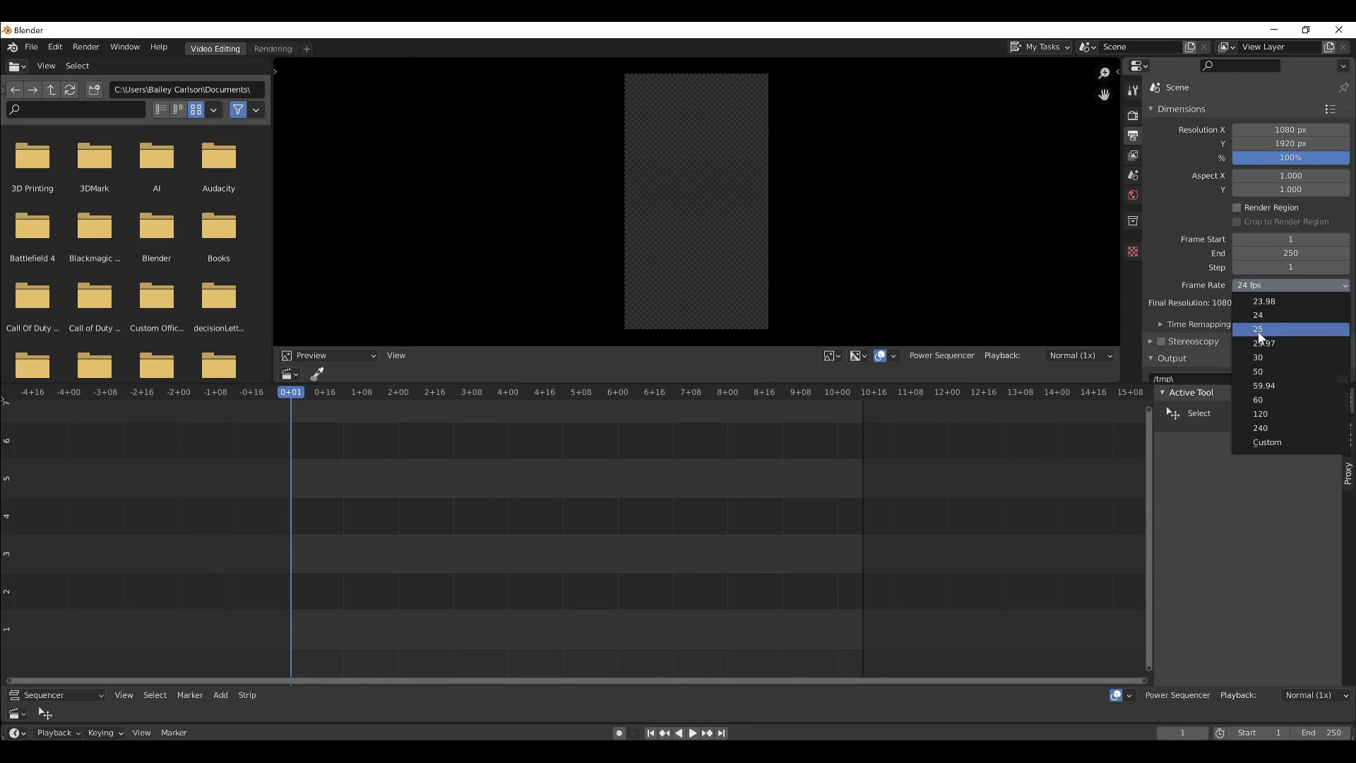
click(1259, 358)
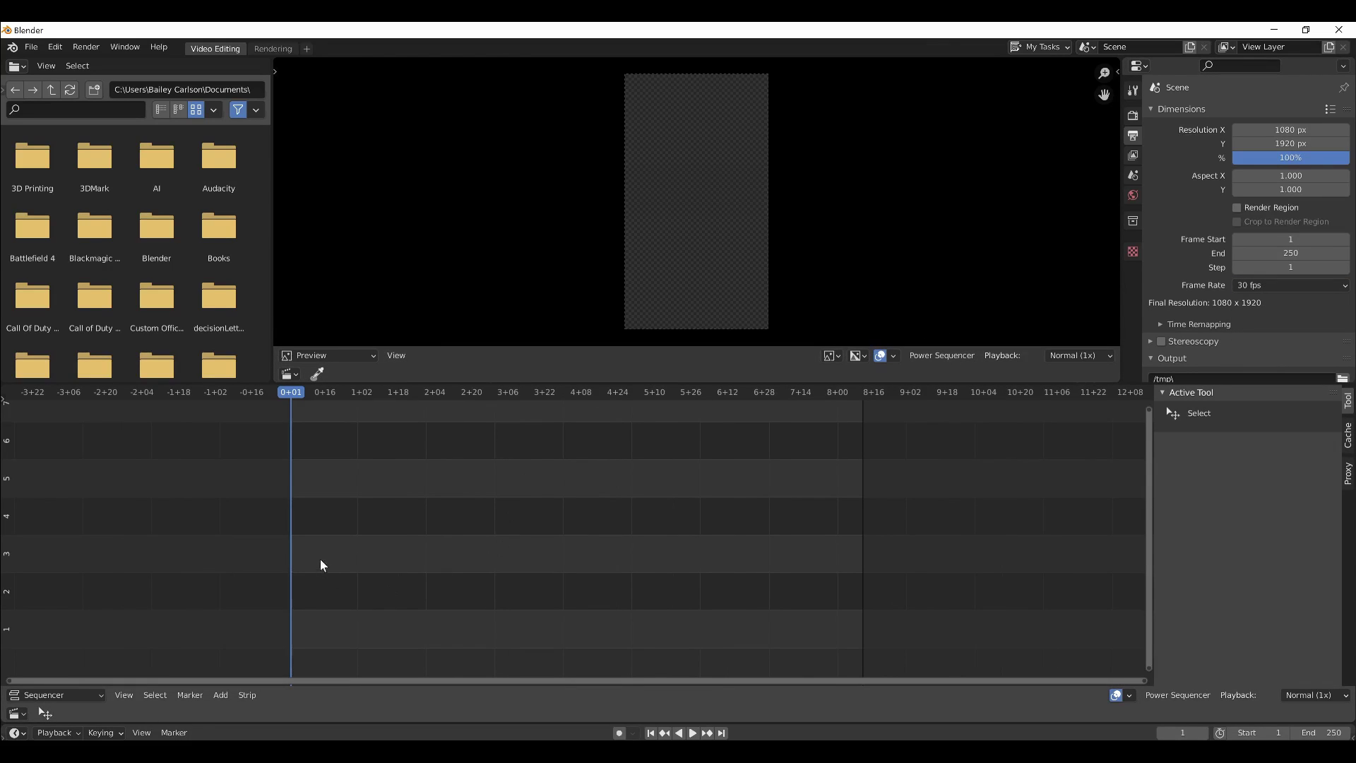
Step: Add 'Dynamic Machines - Clock Dimension Final Edit.mp4' from Videos as a movie strip
key(shift+a)
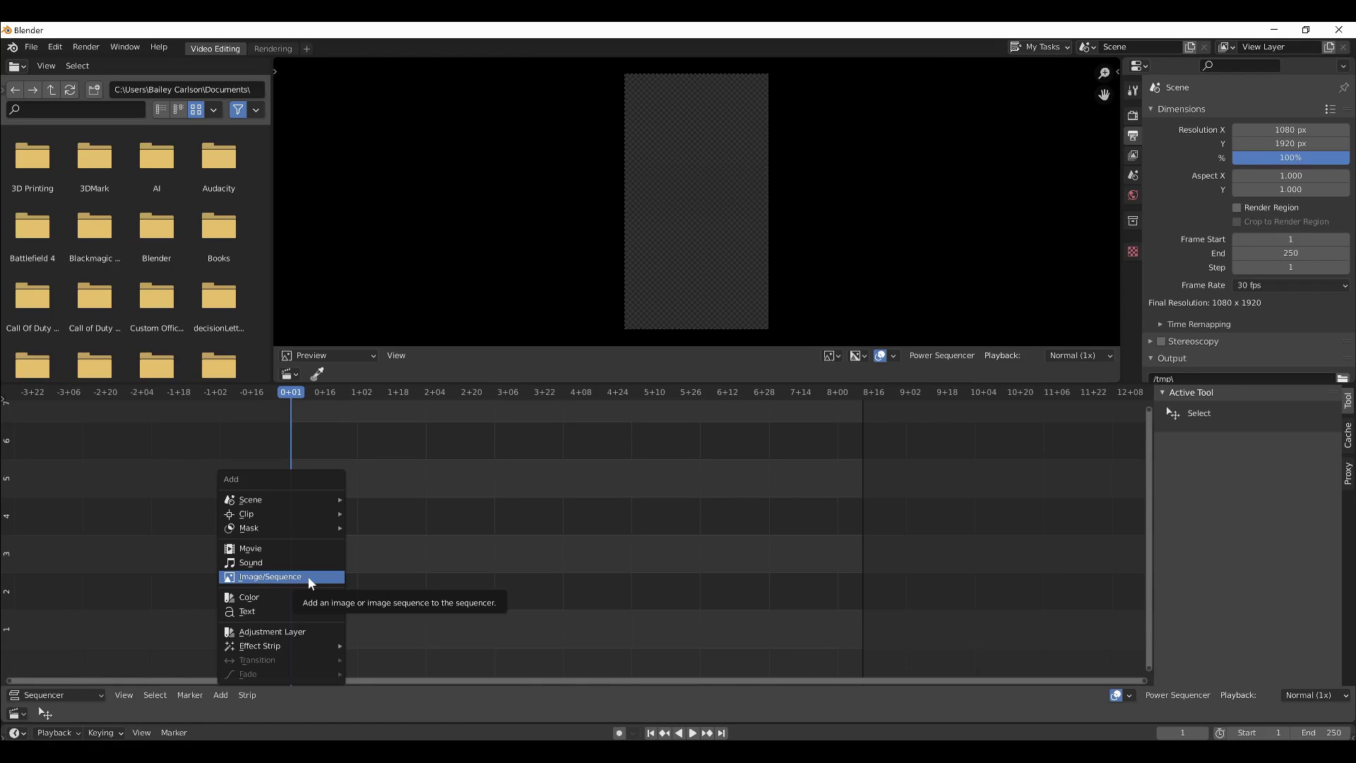
click(283, 549)
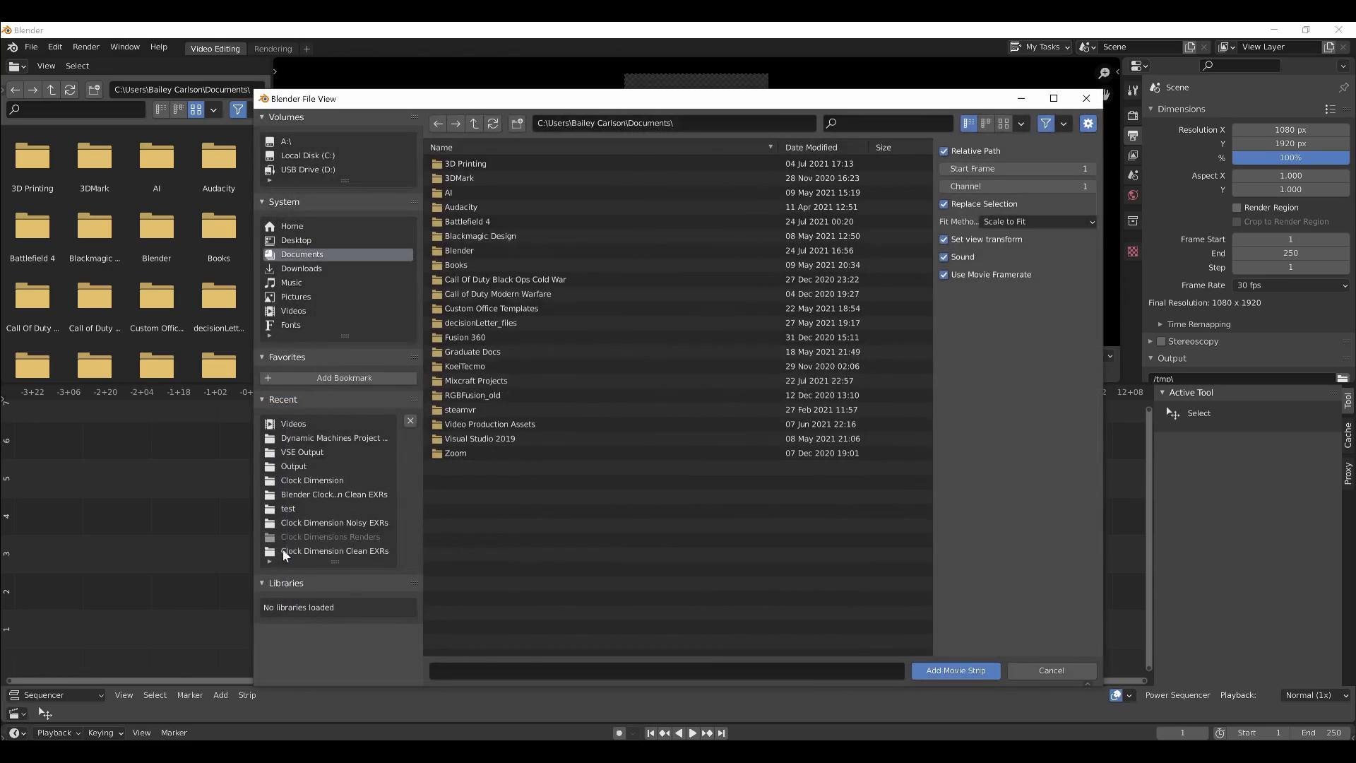
click(291, 309)
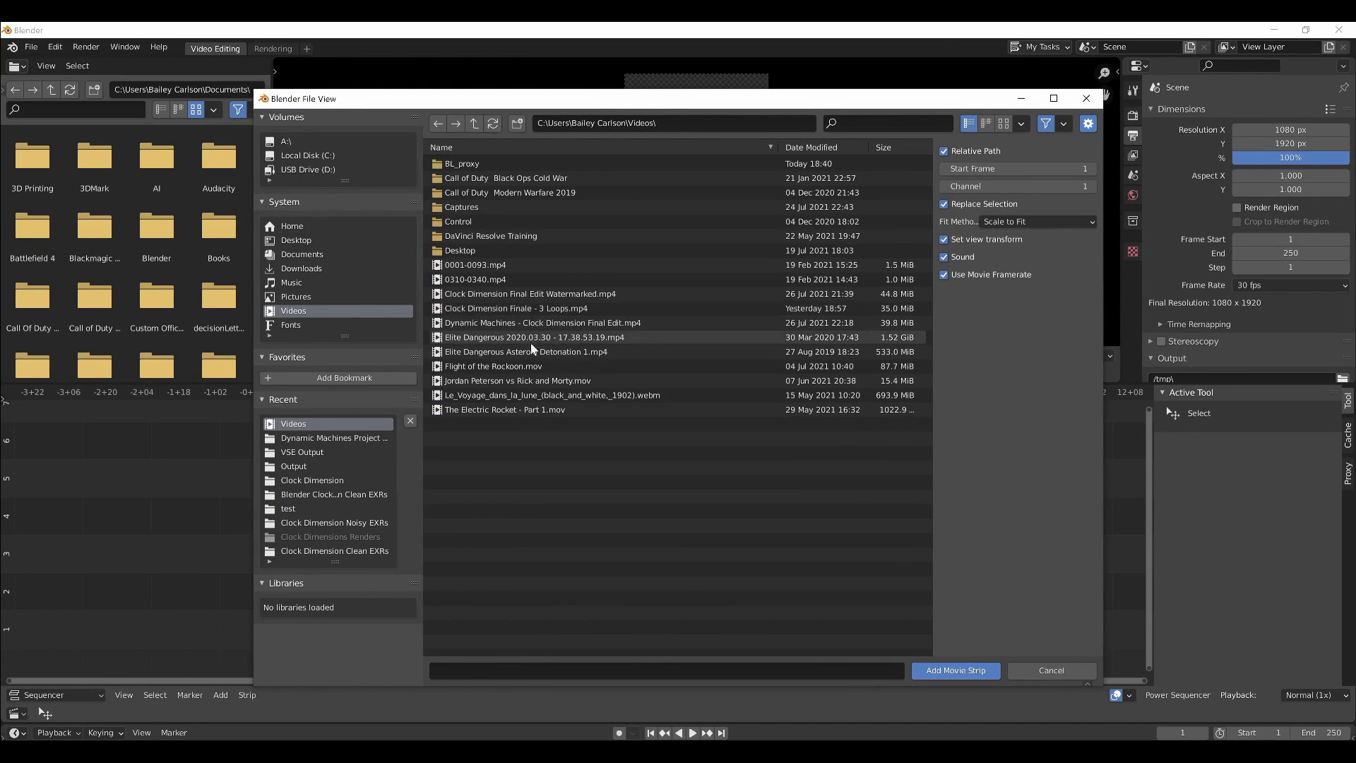
click(475, 306)
click(480, 294)
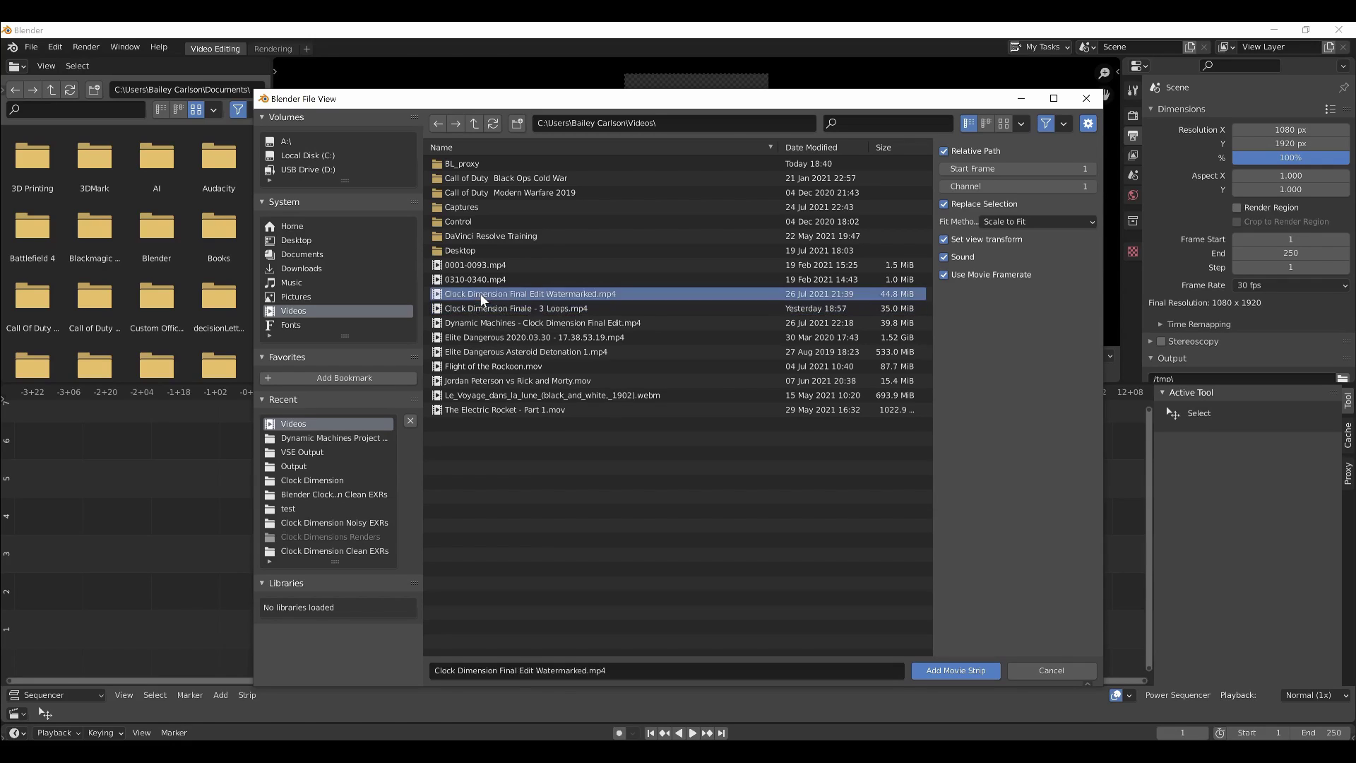
click(503, 324)
click(931, 664)
Step: Set the scene frame range to start at 0 and end at 895
key(Home)
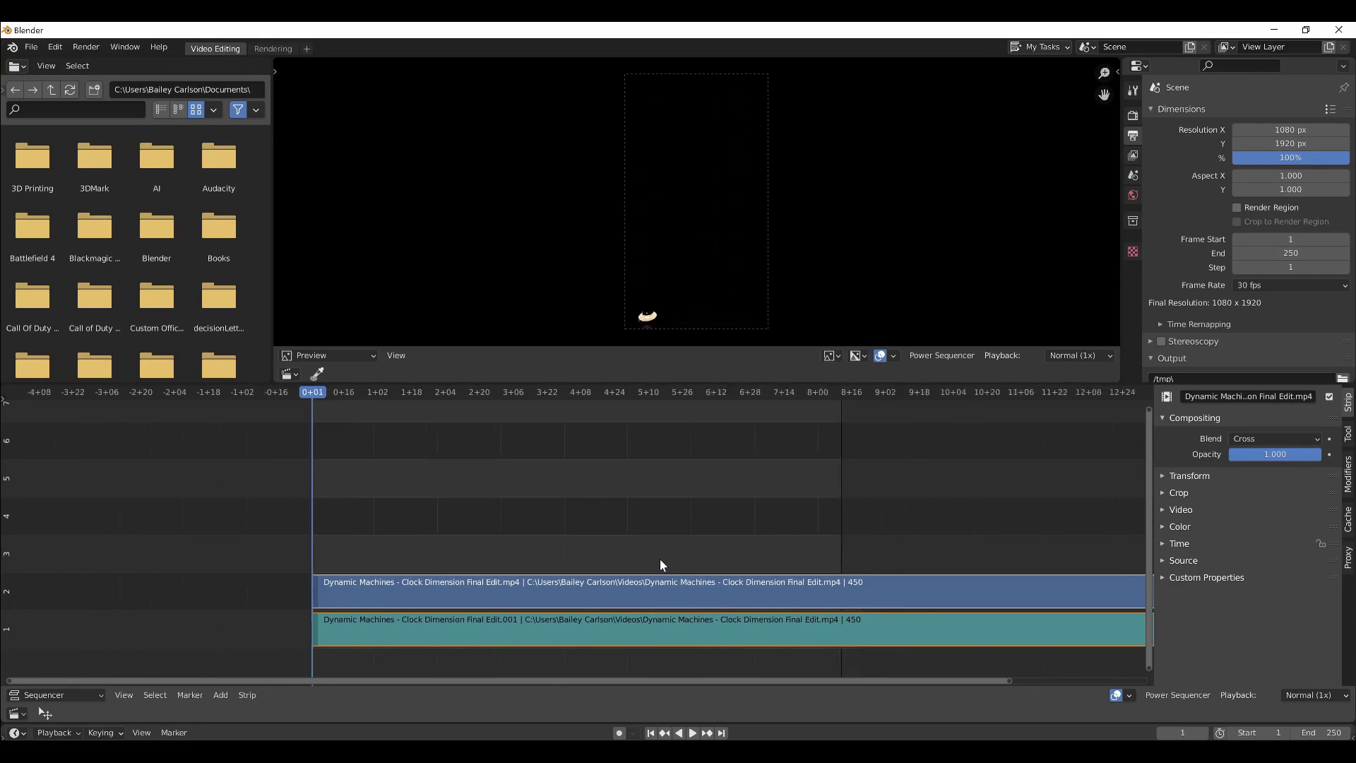
double_click(1261, 732)
text(0)
key(Return)
click(1321, 732)
key(BackSpace)
text(895)
key(Return)
scroll(846, 601, down, 4)
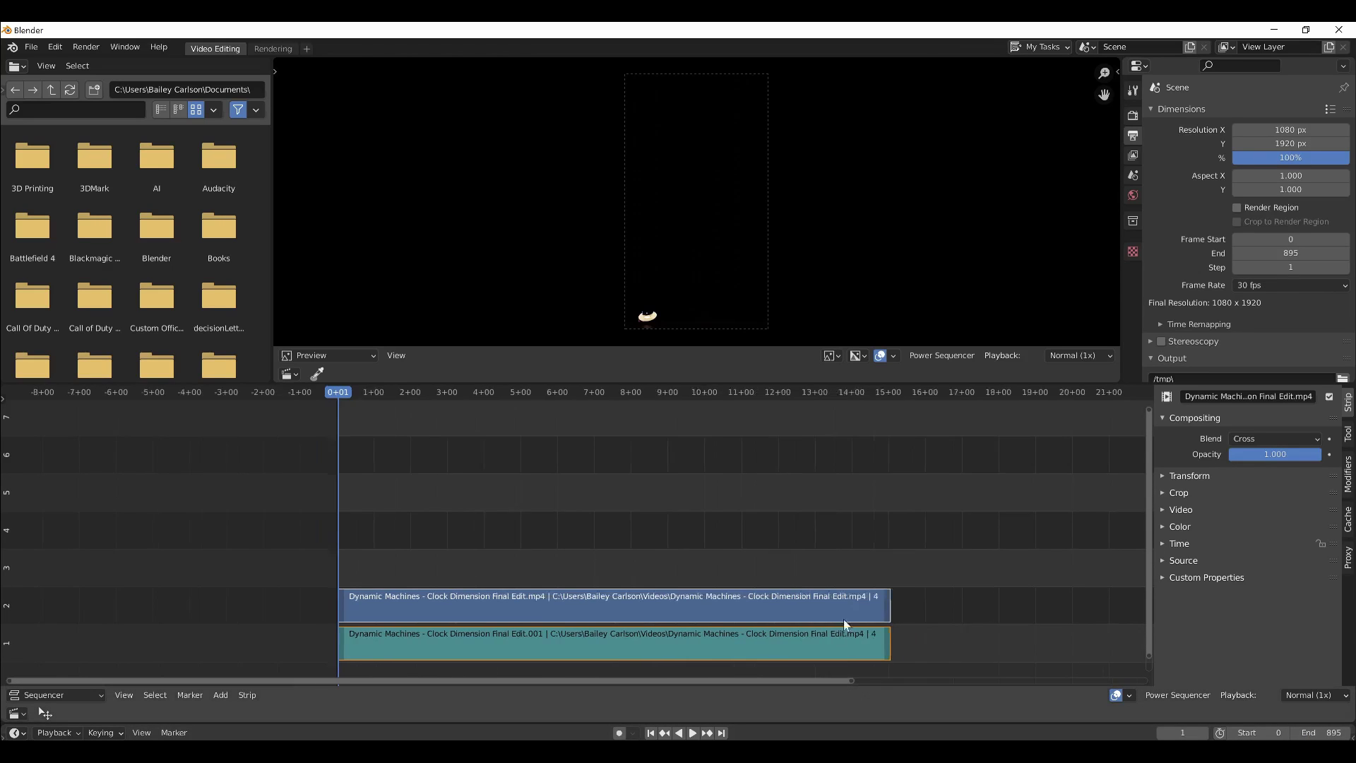
Step: Slide the movie and sound strips so they start at frame 0
key(Home)
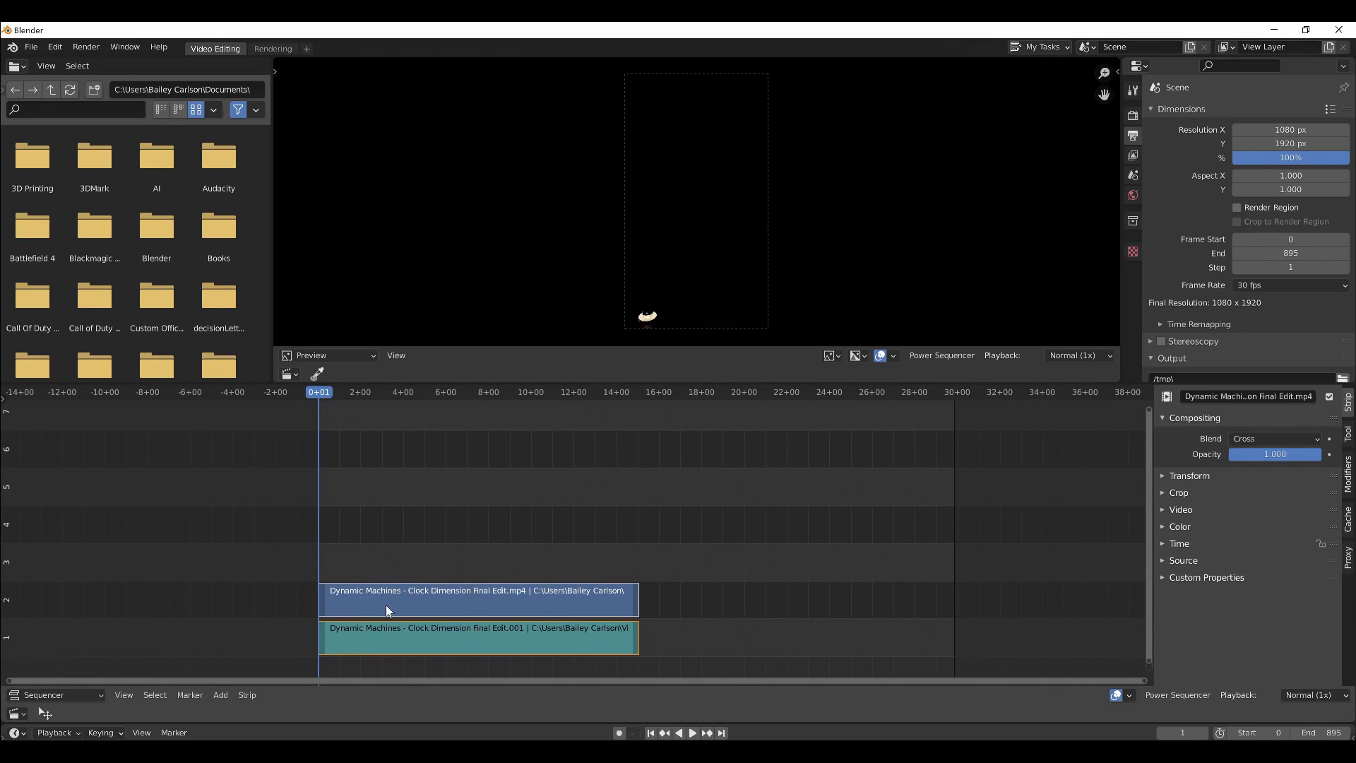
key(g)
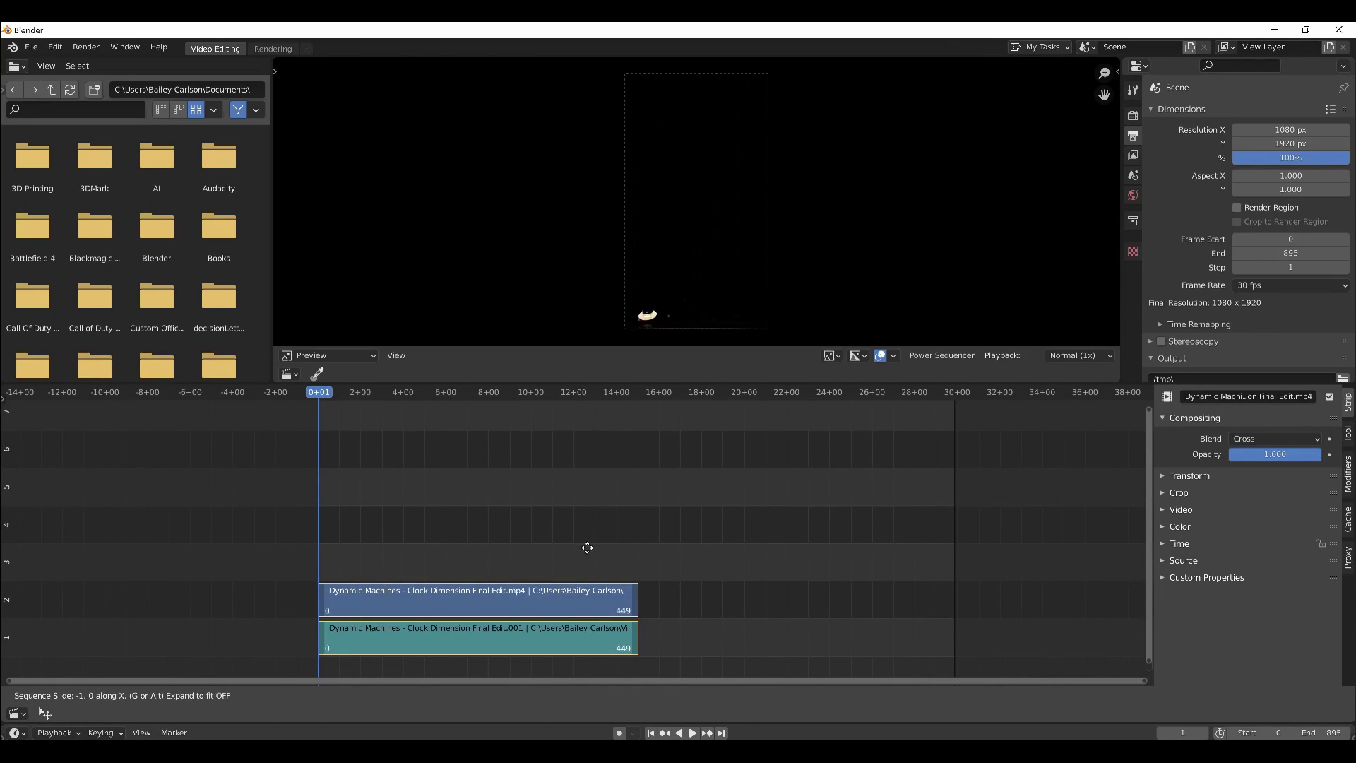
click(587, 547)
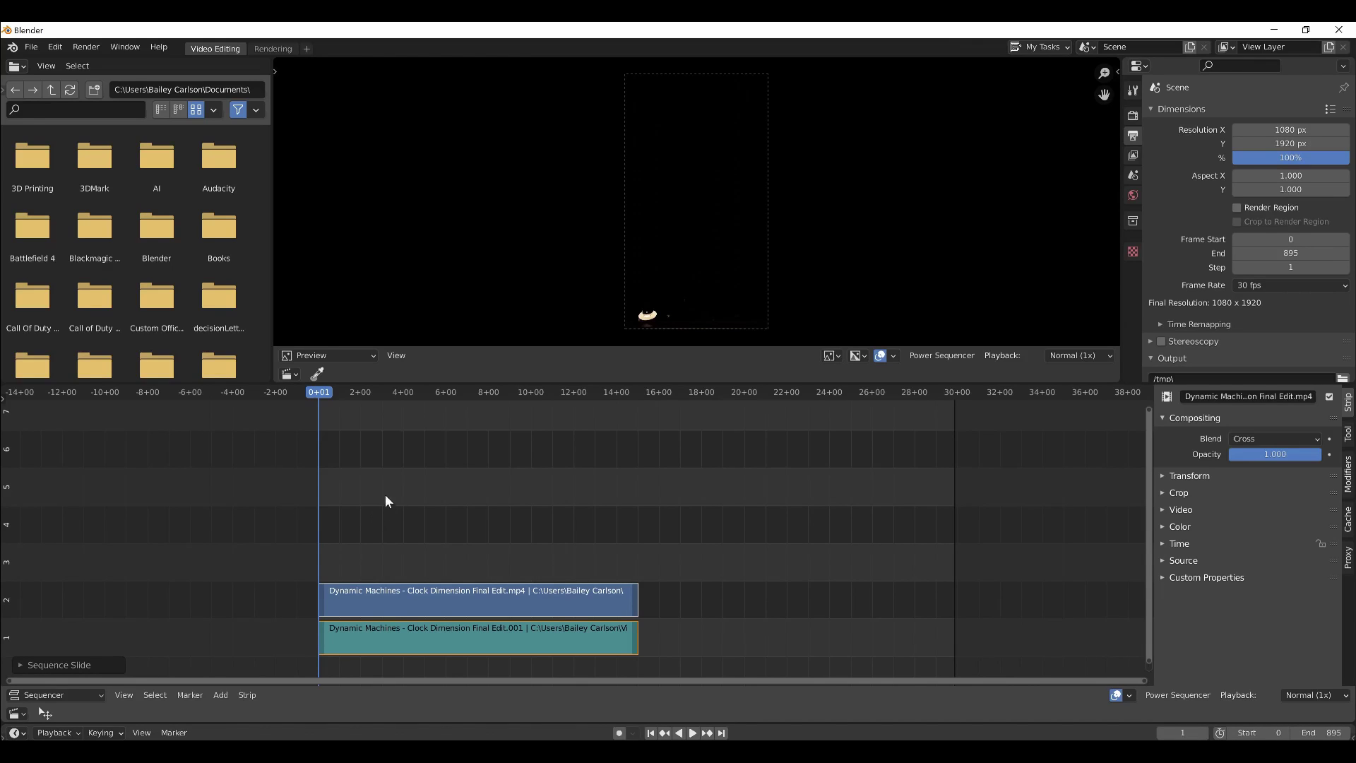
Step: Play back the edit, then set the movie strip's blend mode to Alpha Under
key(space)
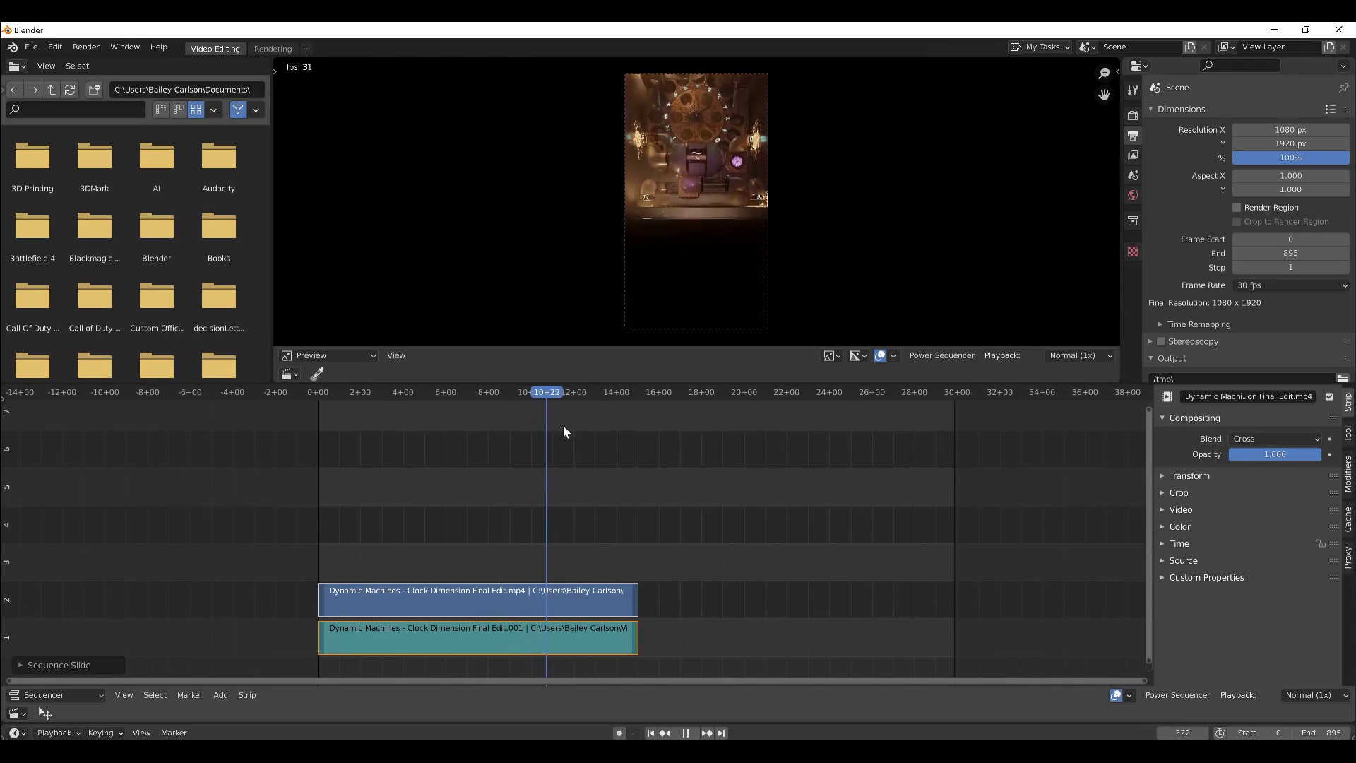
click(644, 573)
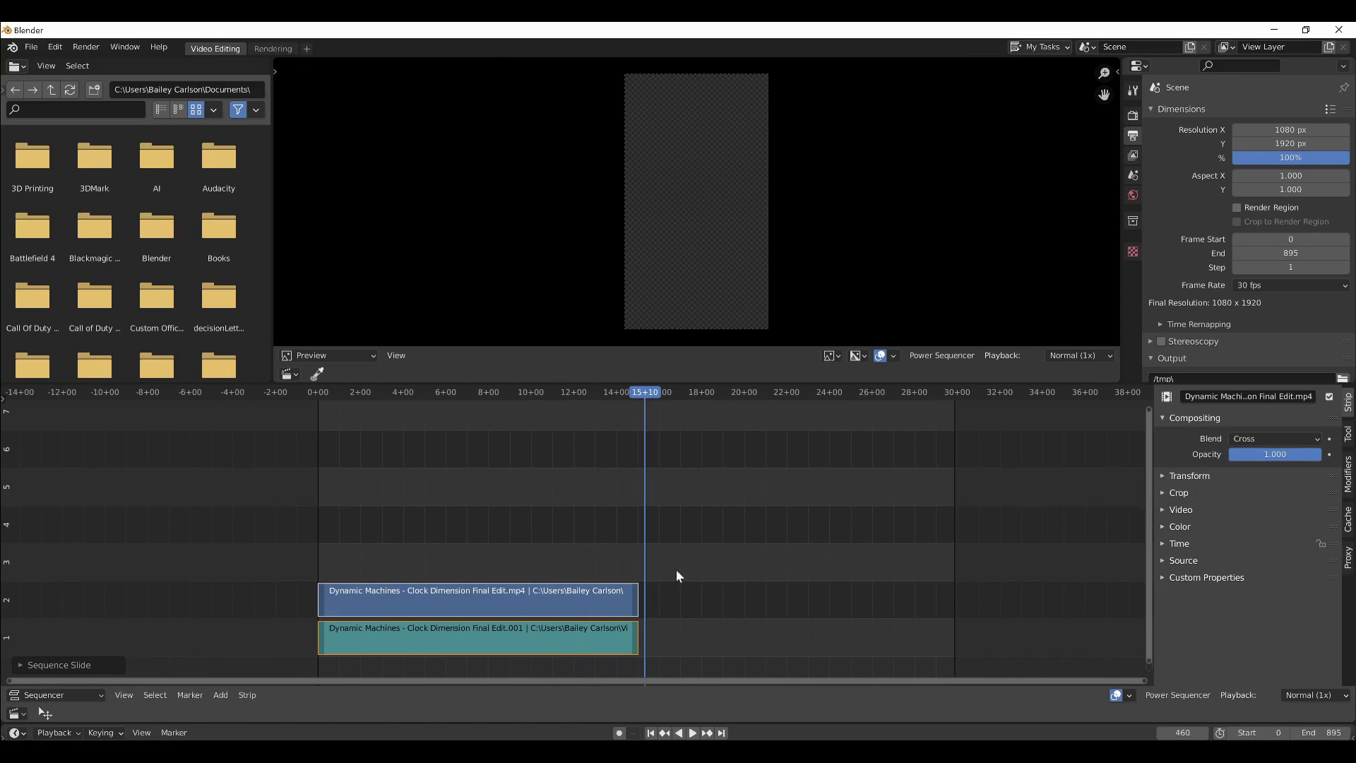
click(558, 634)
click(562, 603)
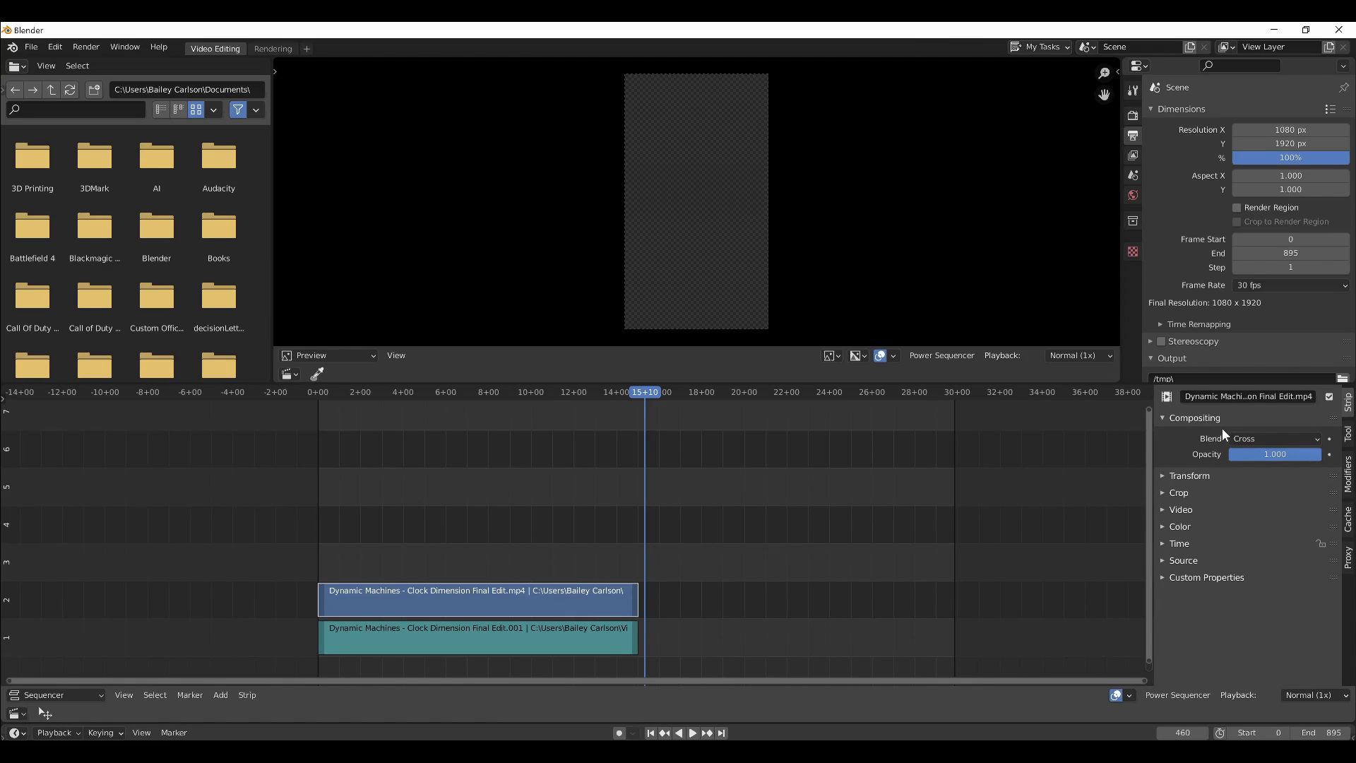
click(1240, 438)
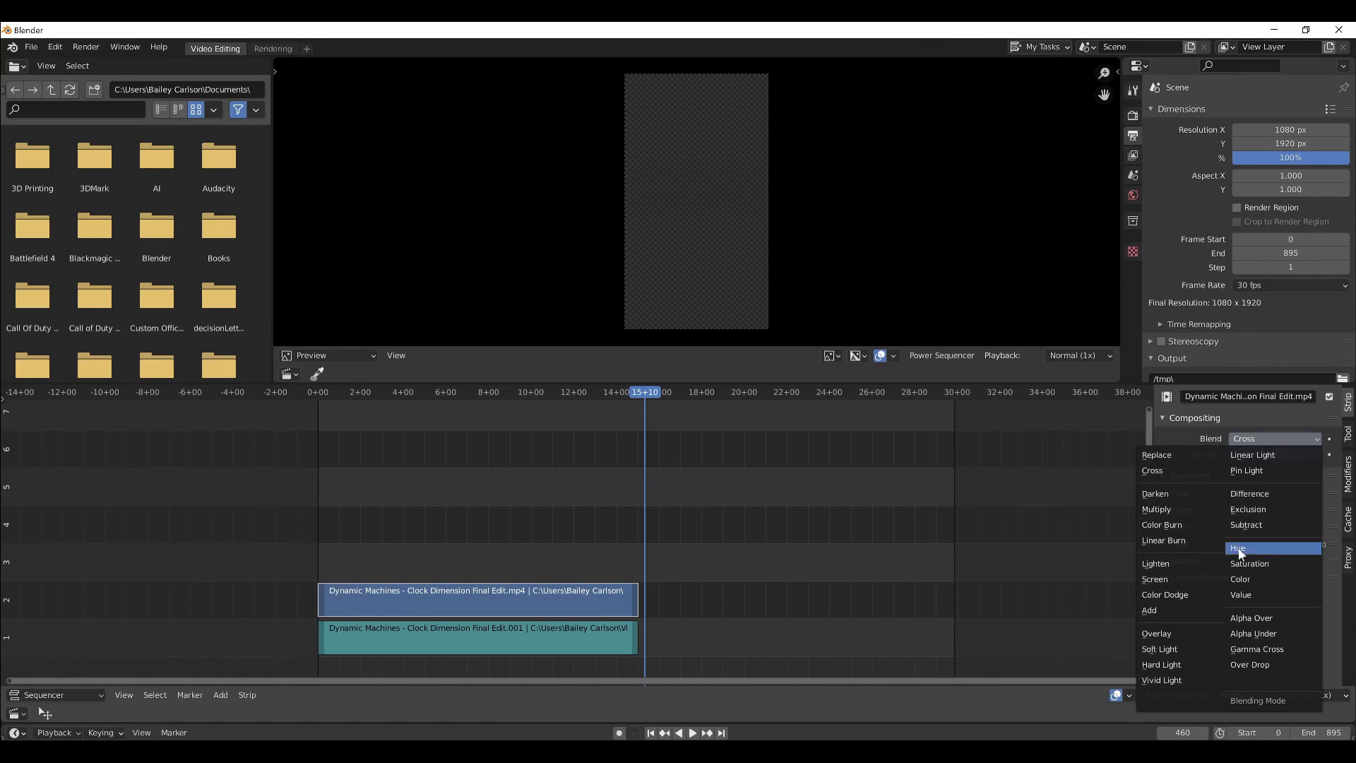
click(1245, 636)
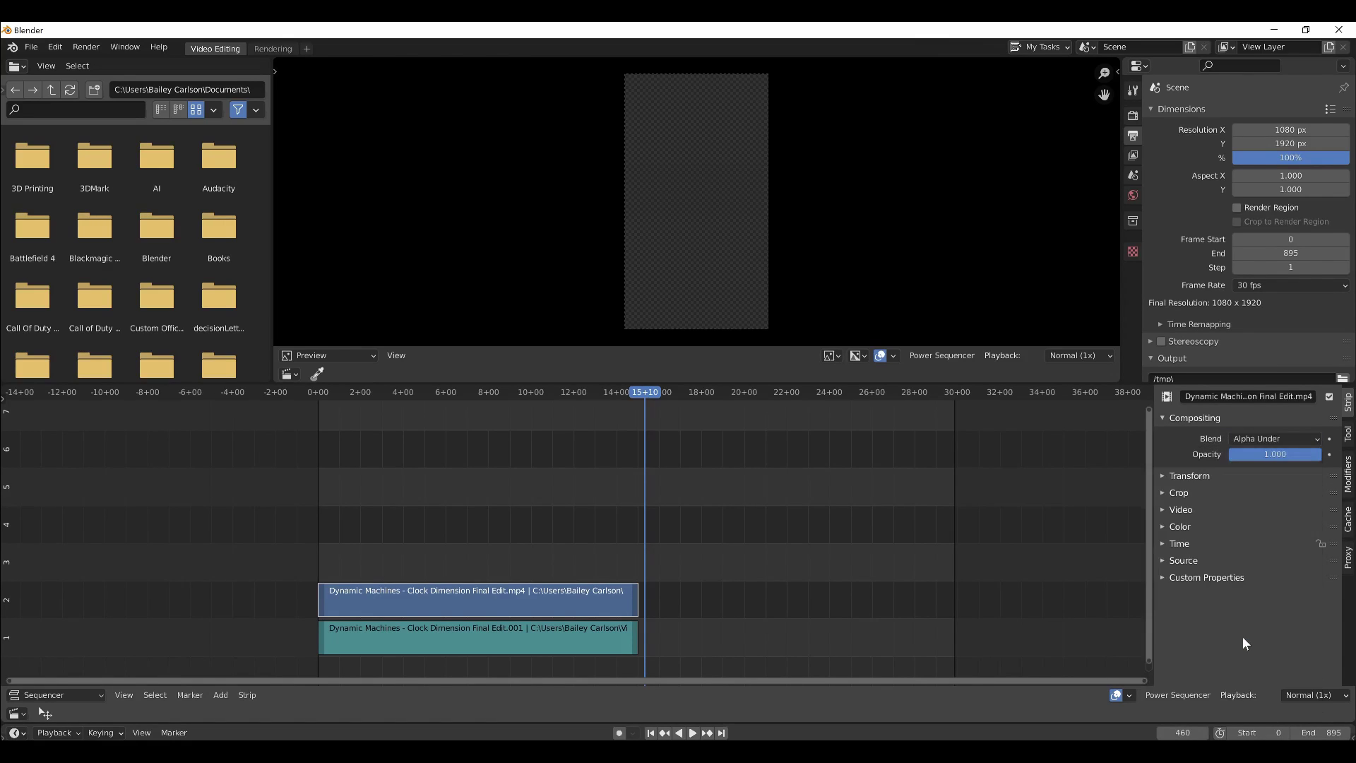
Step: Keyframe the strip's Crop Bottom at 0 px and split the sequencer into two areas
click(1165, 496)
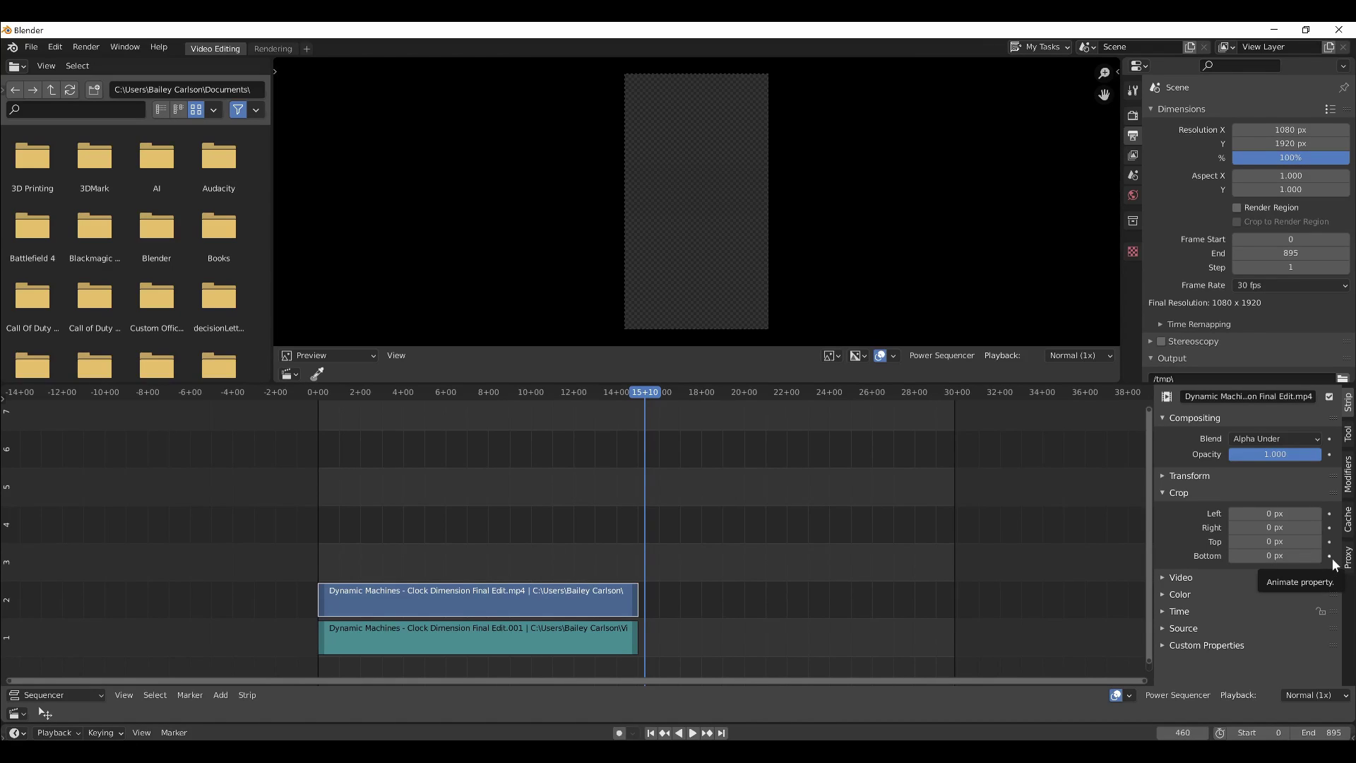
click(1329, 557)
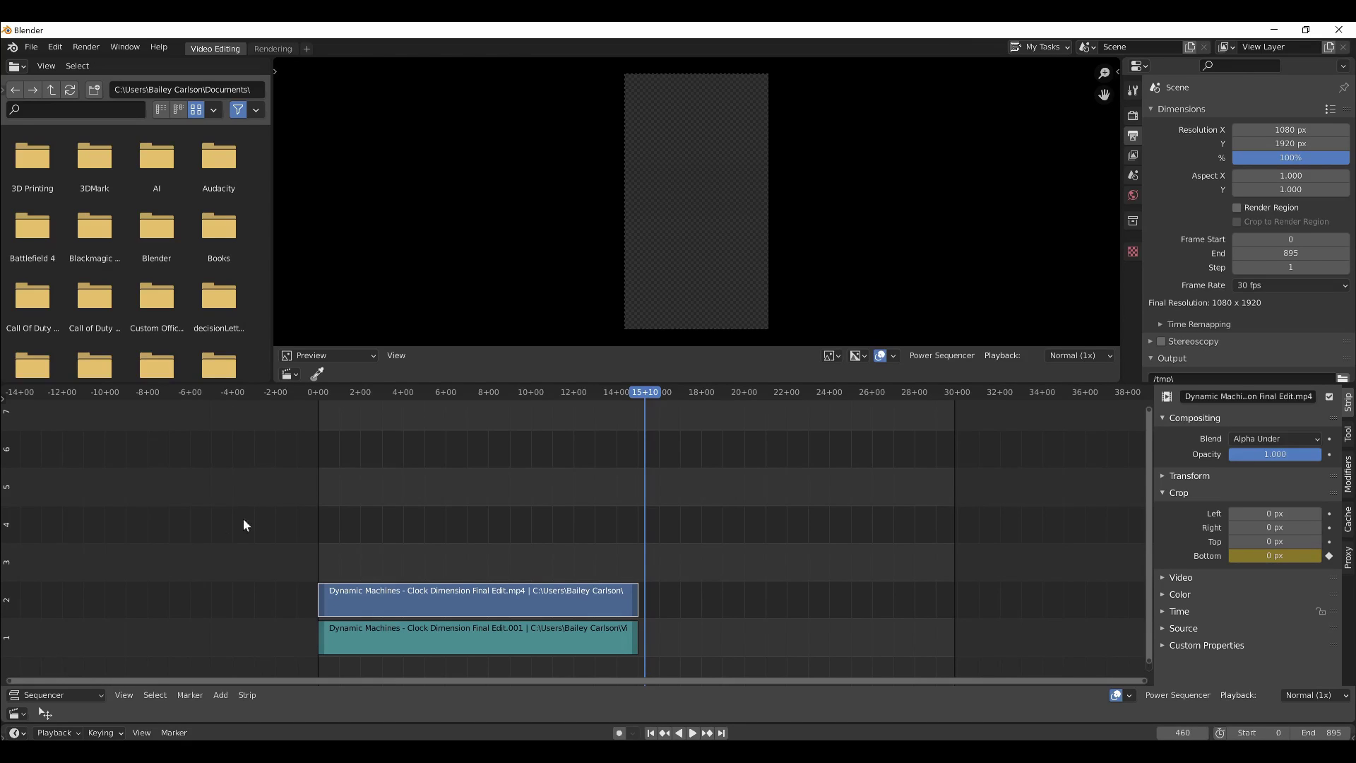
drag(3, 714, 523, 714)
Step: Switch the lower-left area to the Graph Editor
click(15, 715)
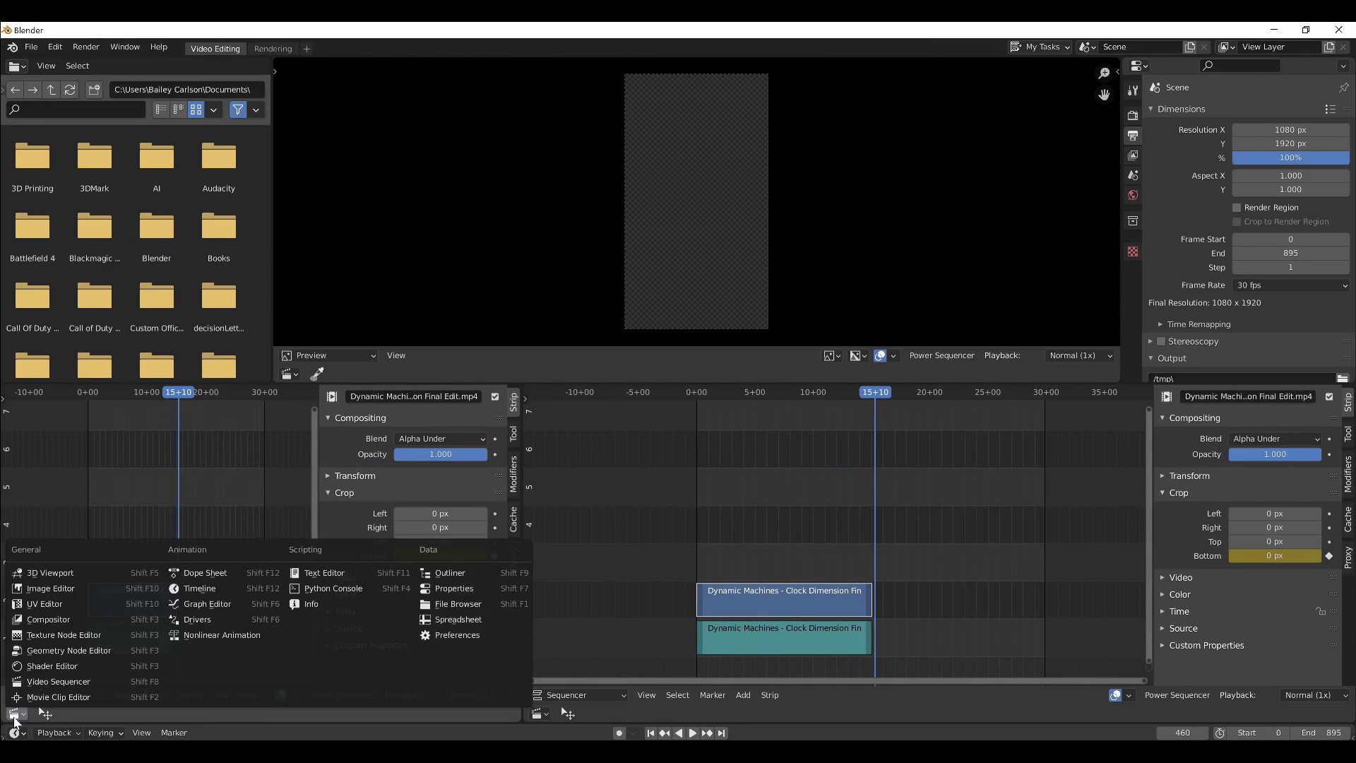
click(28, 713)
click(27, 714)
click(207, 604)
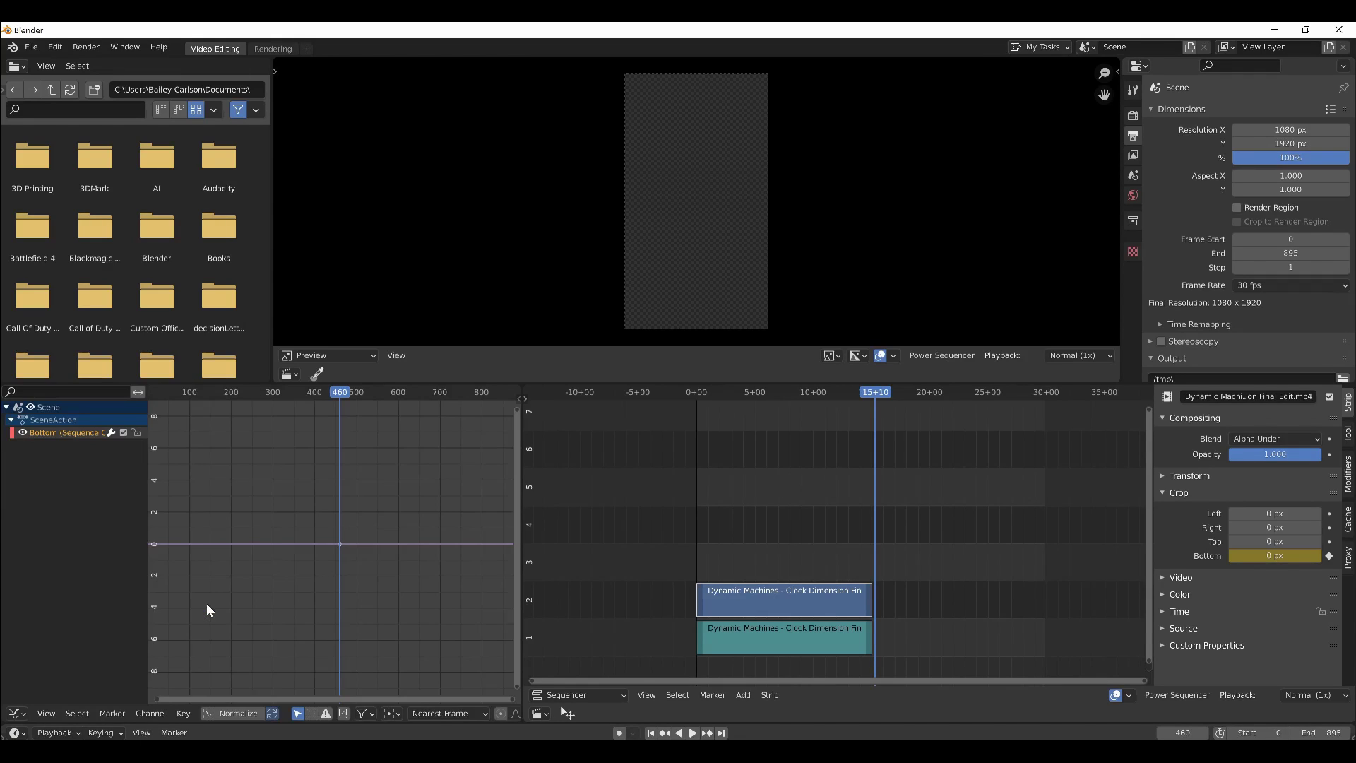
scroll(347, 527, down, 2)
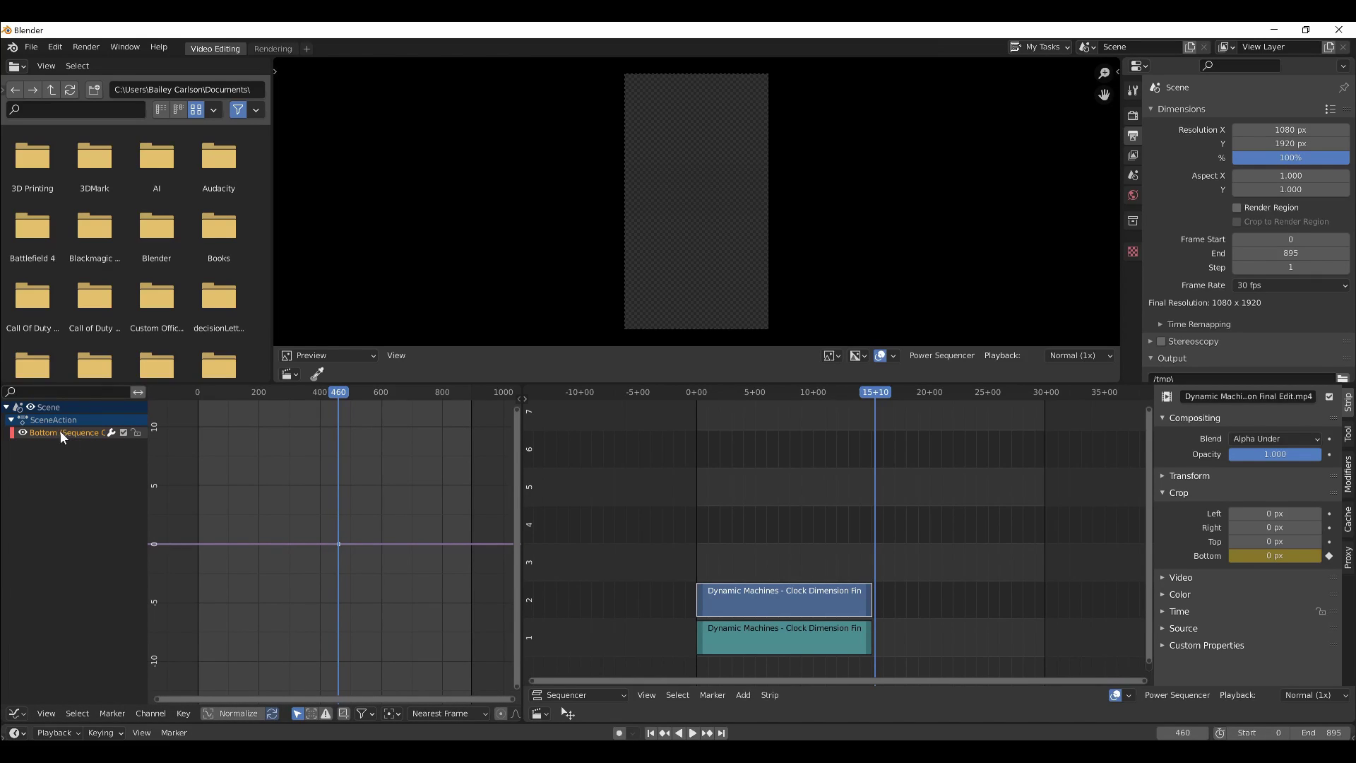
Step: Delete the Crop Bottom keyframe and return the playhead to frame 0
key(x)
click(325, 549)
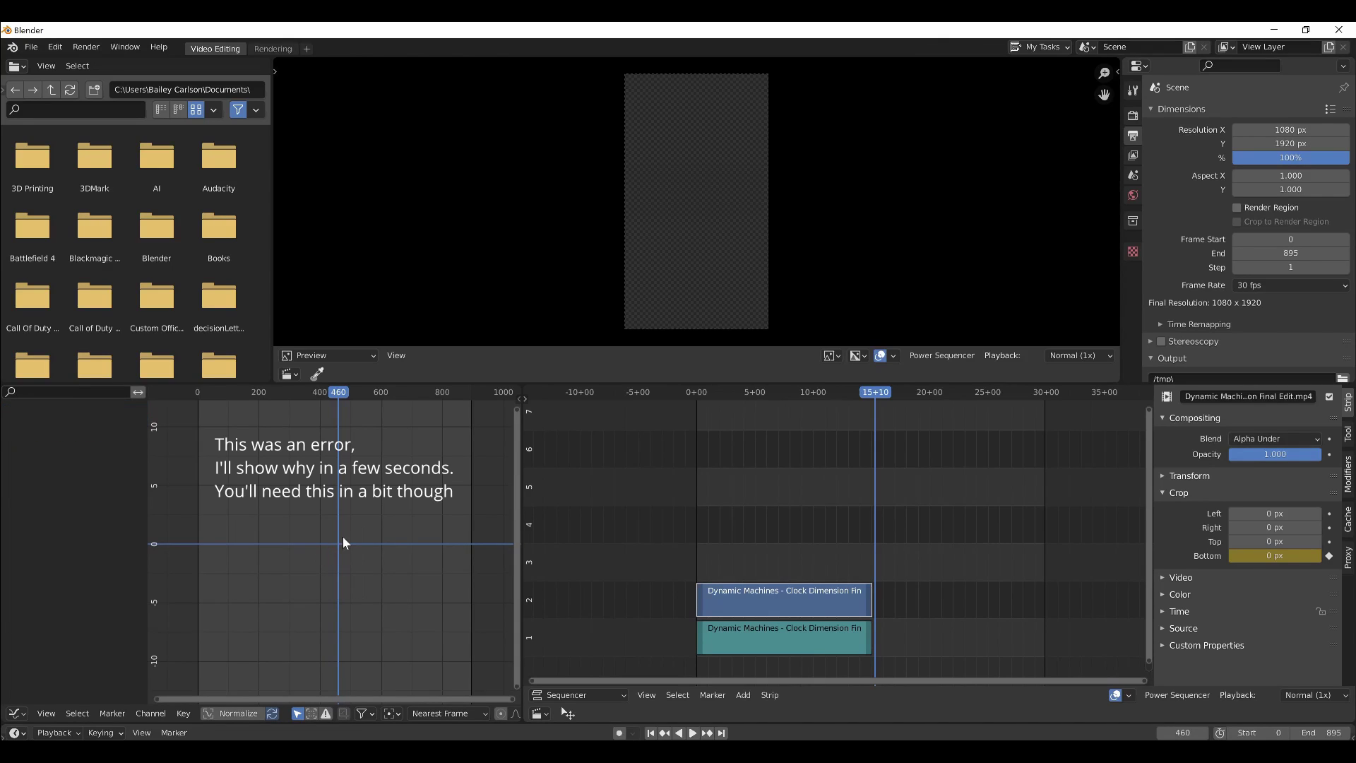
click(654, 732)
scroll(732, 540, down, 2)
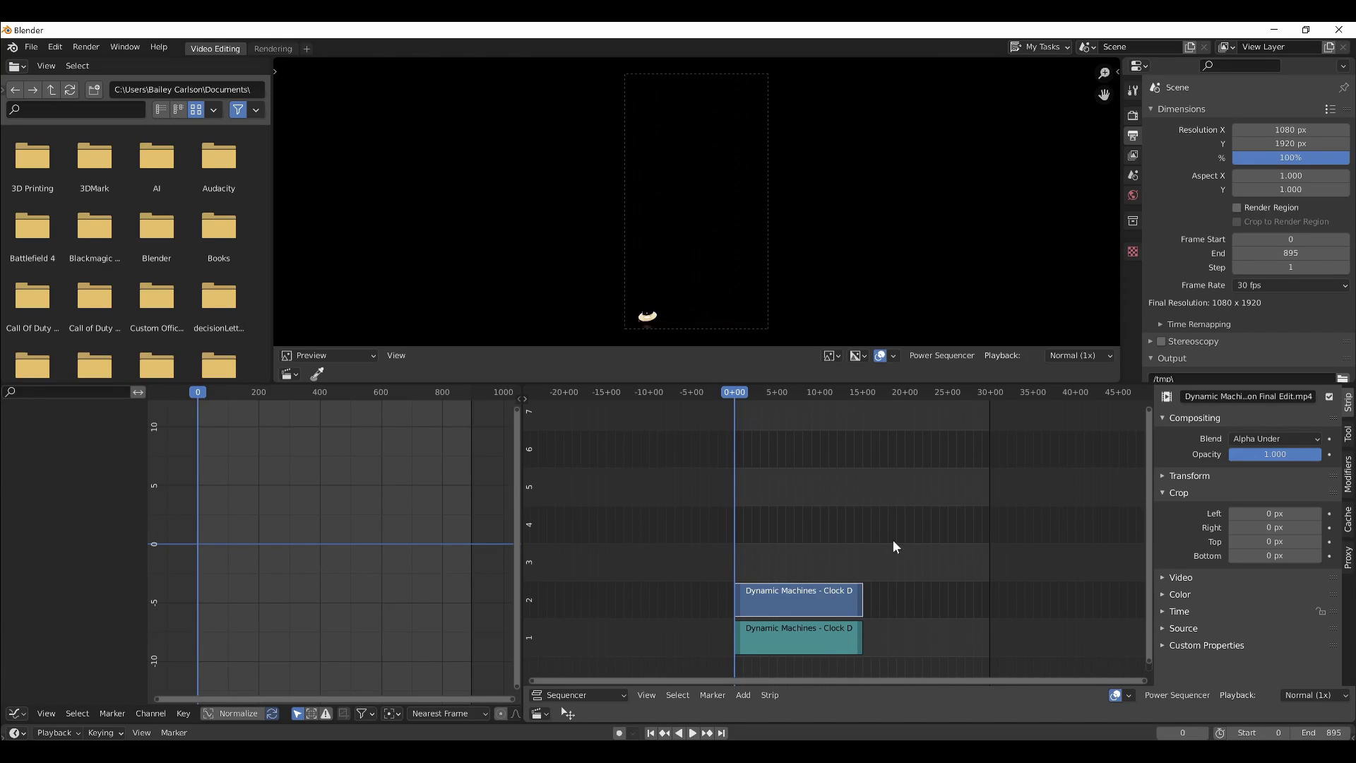
Step: Jump to frame 223 and keyframe Crop Bottom at 0 px there
click(1258, 733)
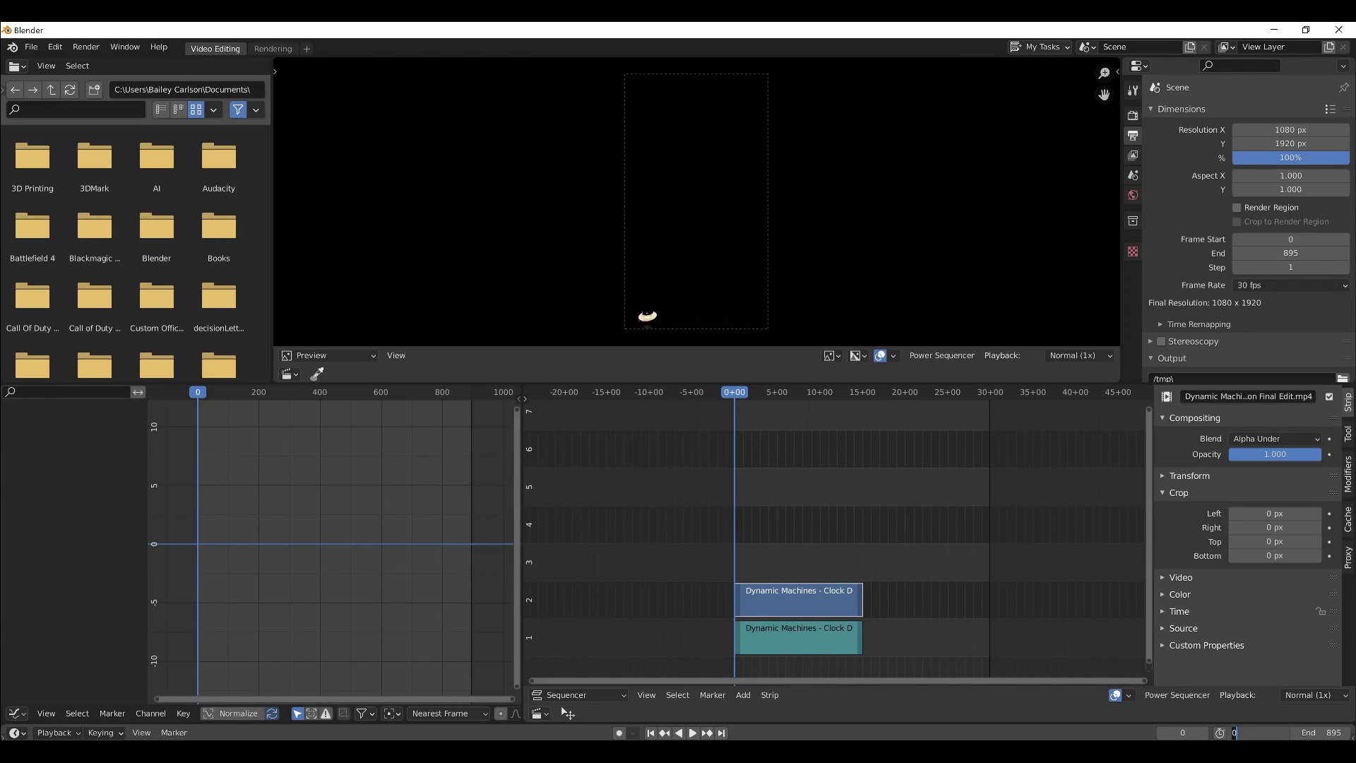
click(1173, 732)
text(223)
key(Return)
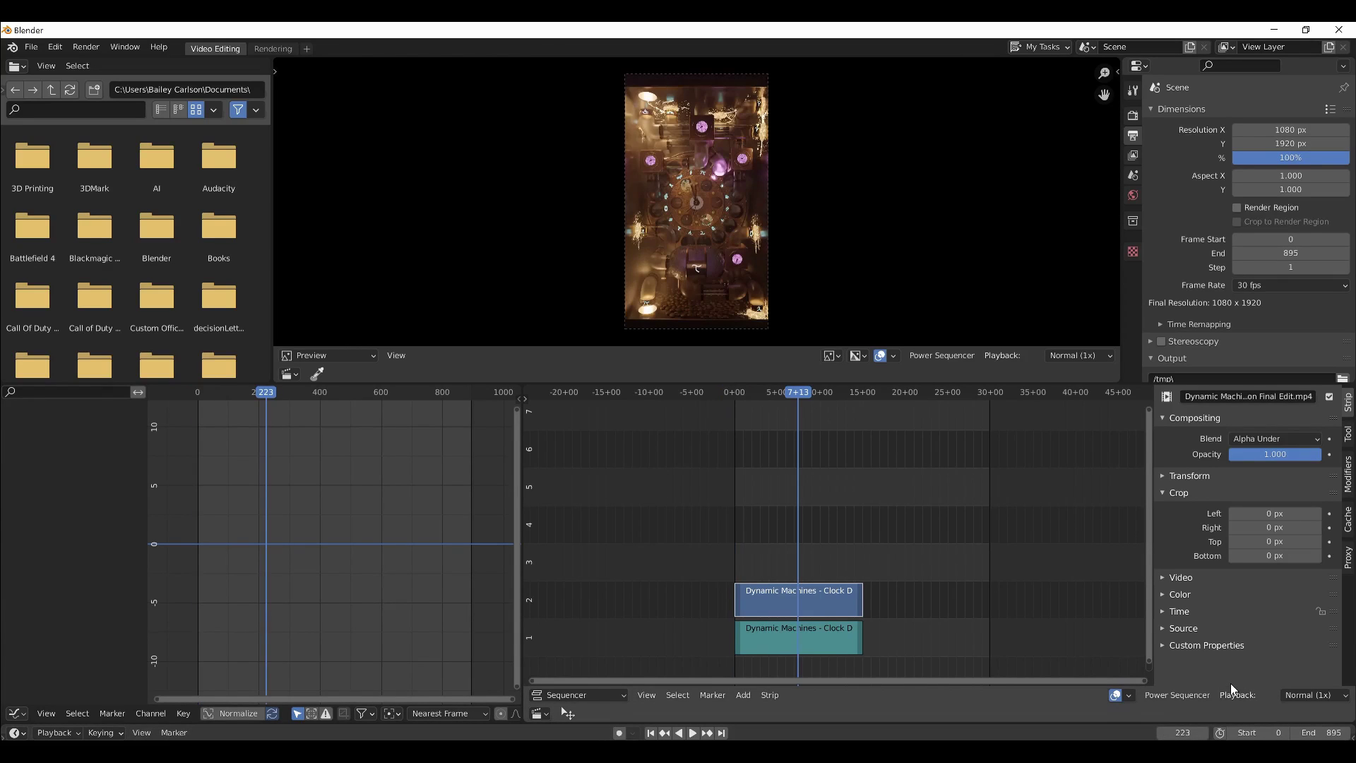
click(1330, 556)
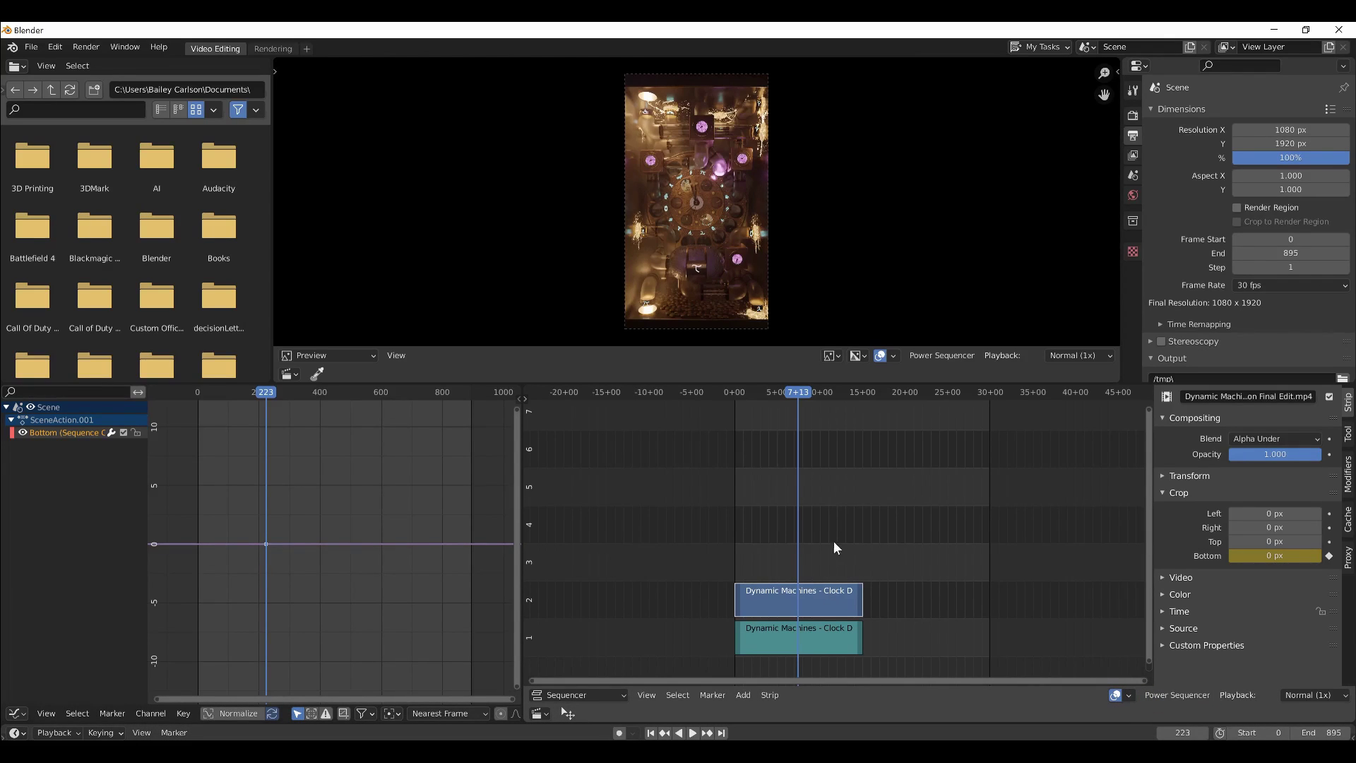
Step: Move the playhead to frame 447 near the end of the strips
key(Up)
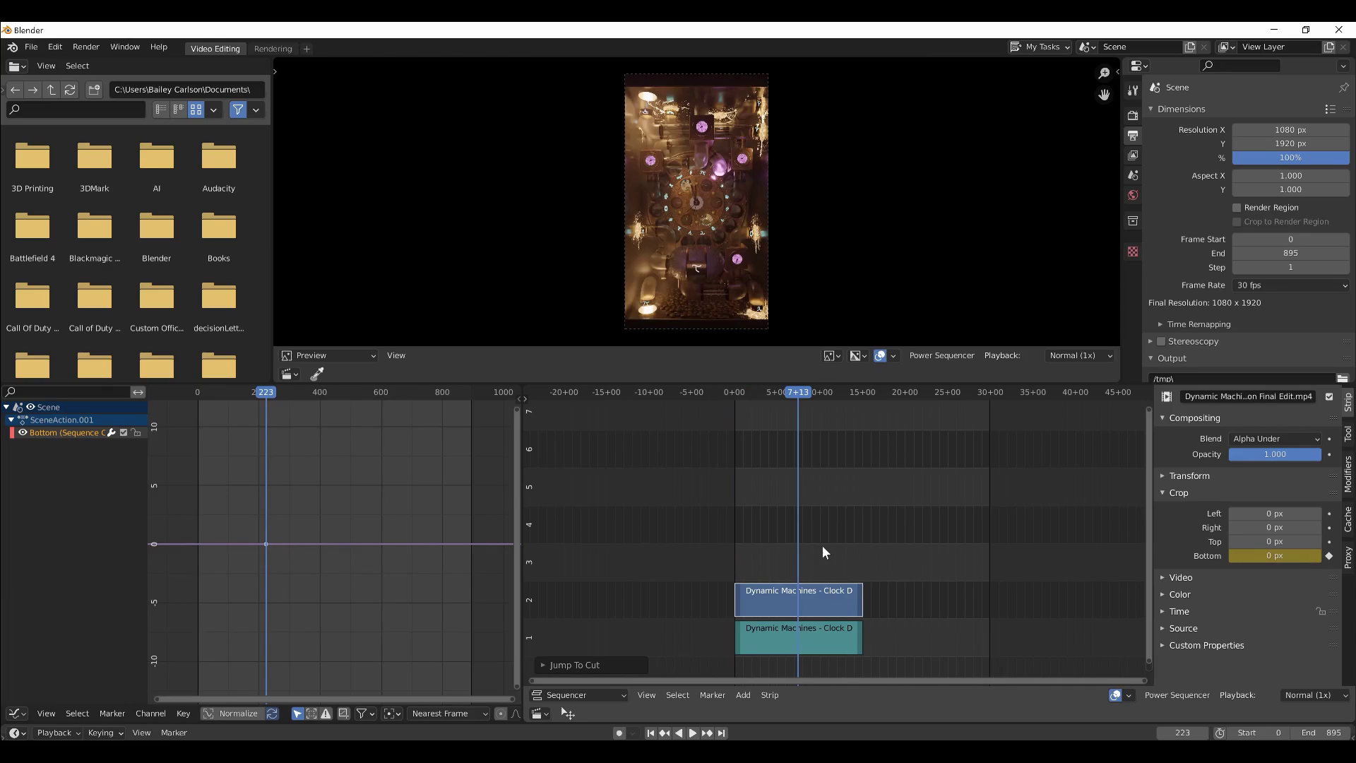
key(Down)
key(Up)
key(Up)
key(Down)
key(Up)
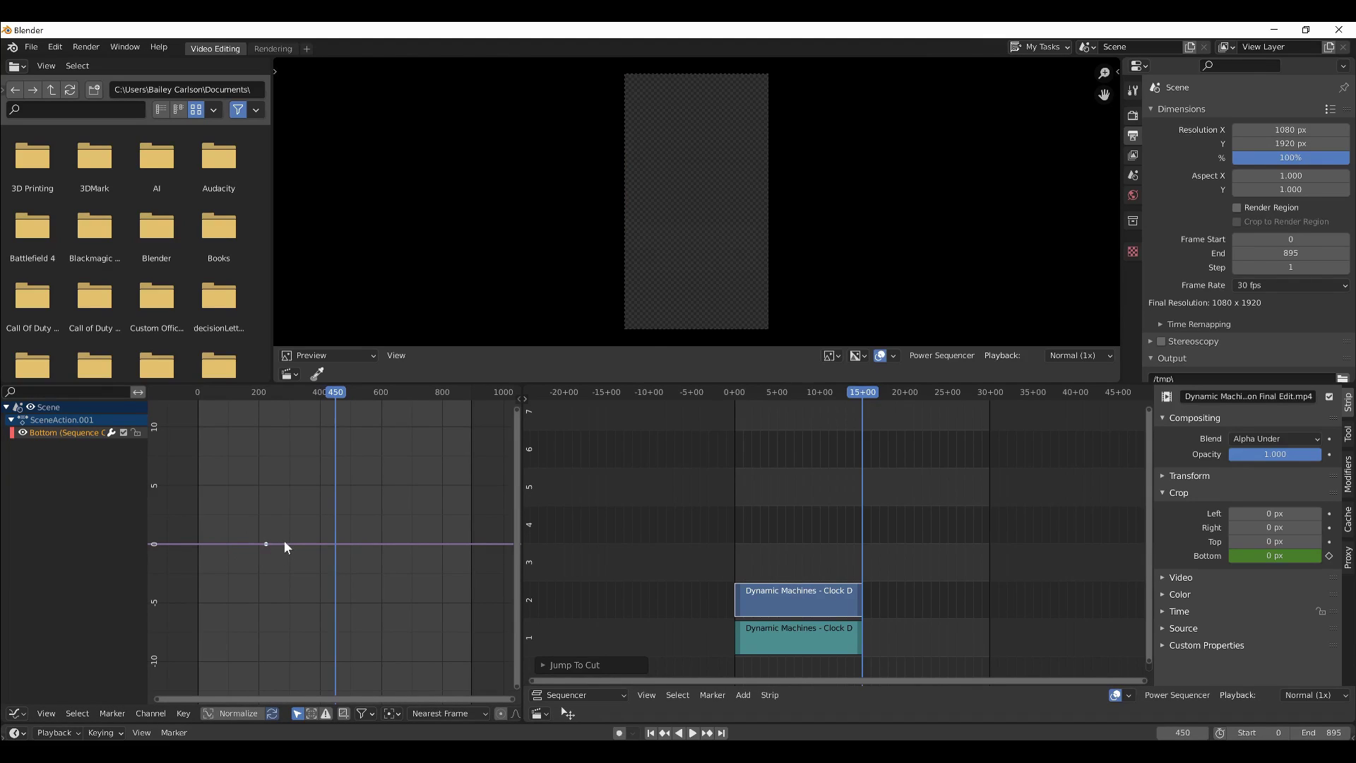
key(Up)
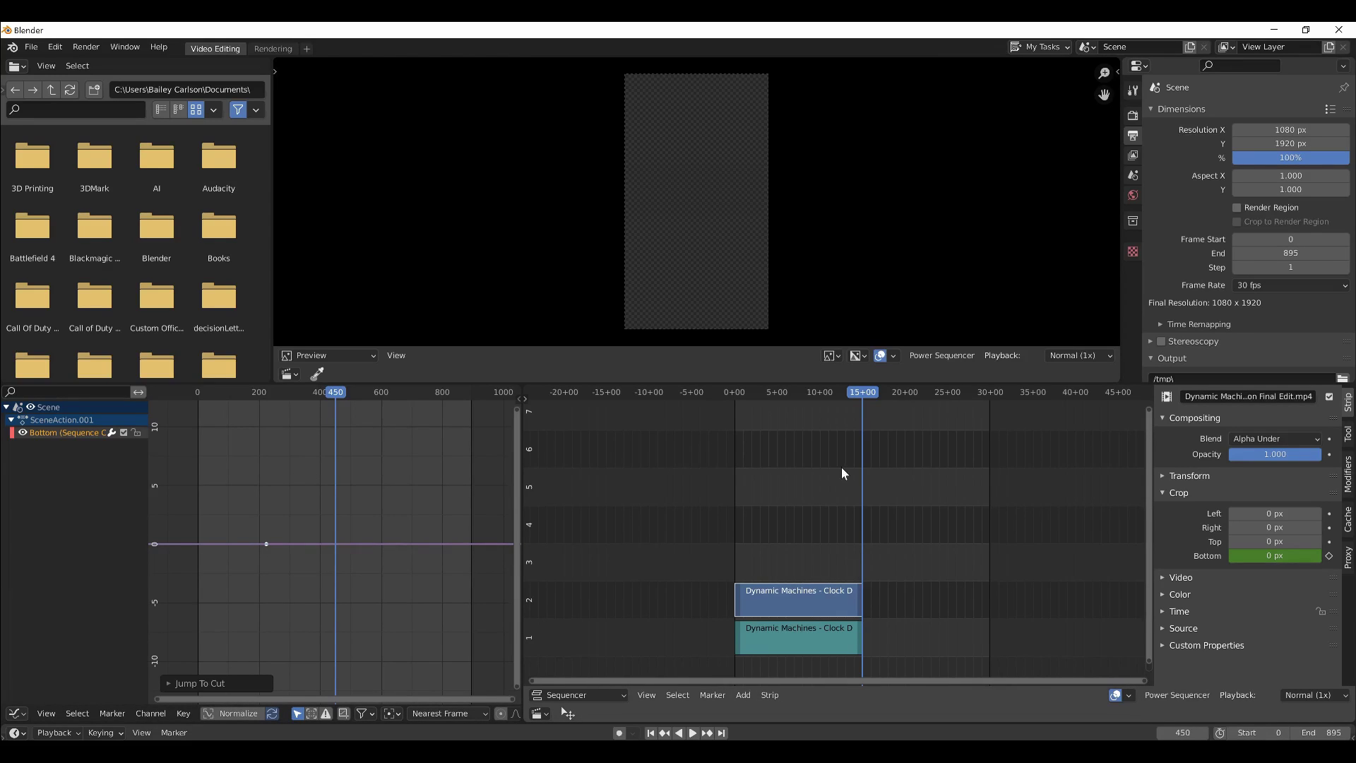
key(Left)
key(Left)
key(Left)
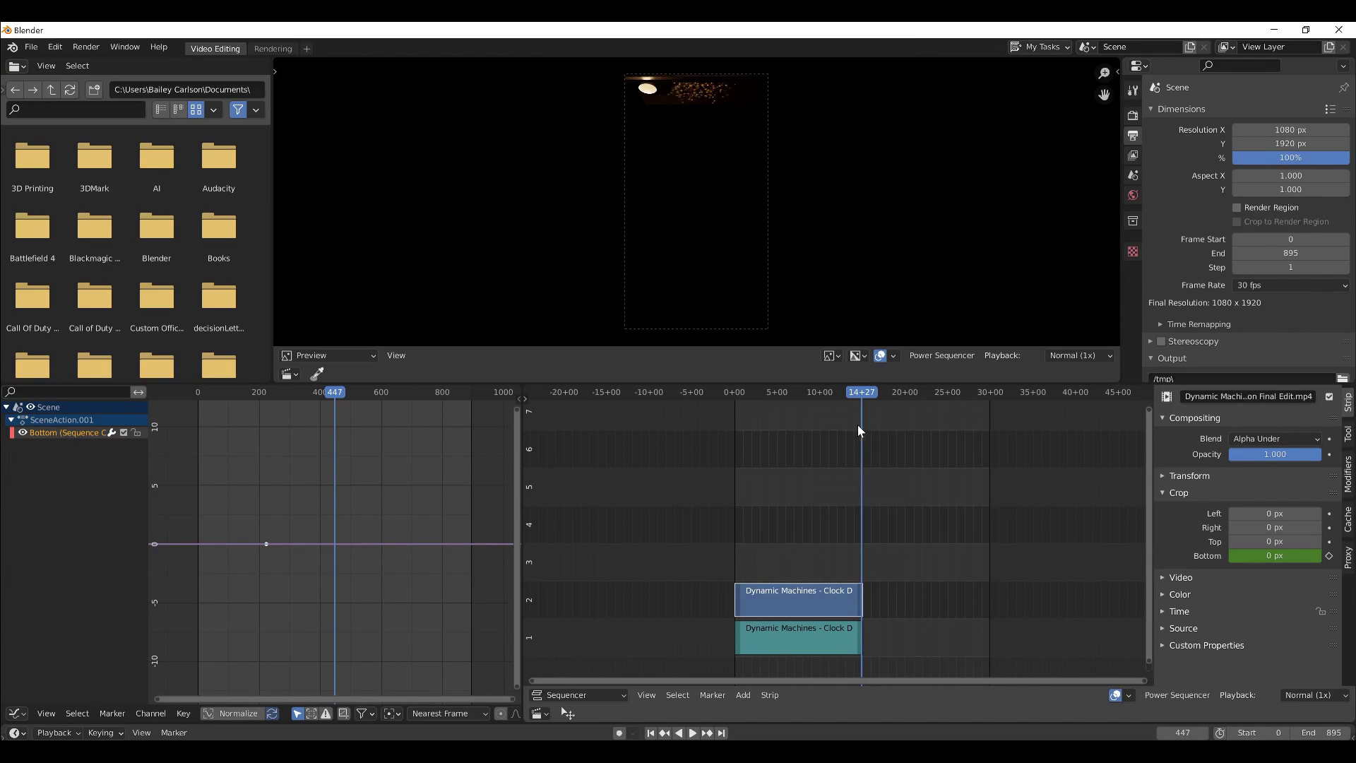
Step: Set Crop Bottom to 1920 px, keyframe it, and fit the curve in the Graph Editor
click(1279, 556)
text(1920)
key(Return)
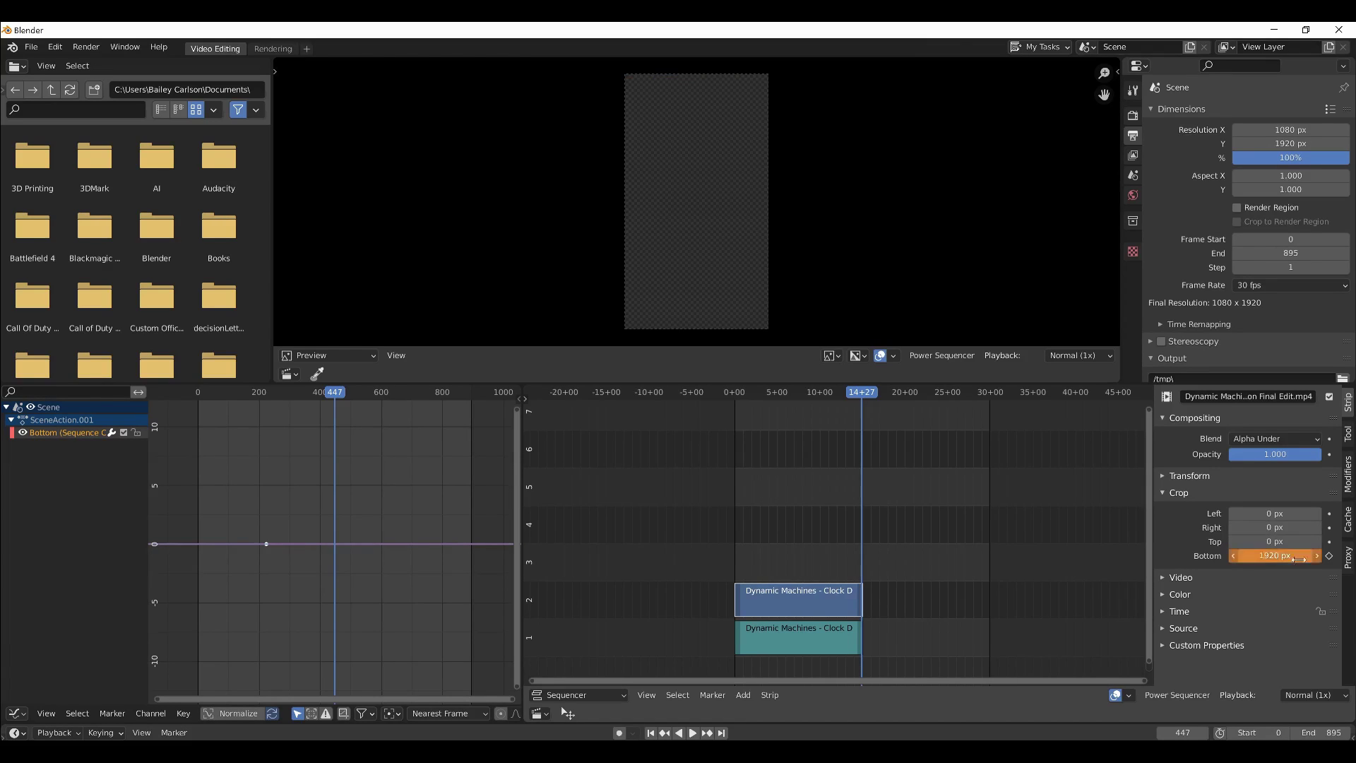
click(1331, 557)
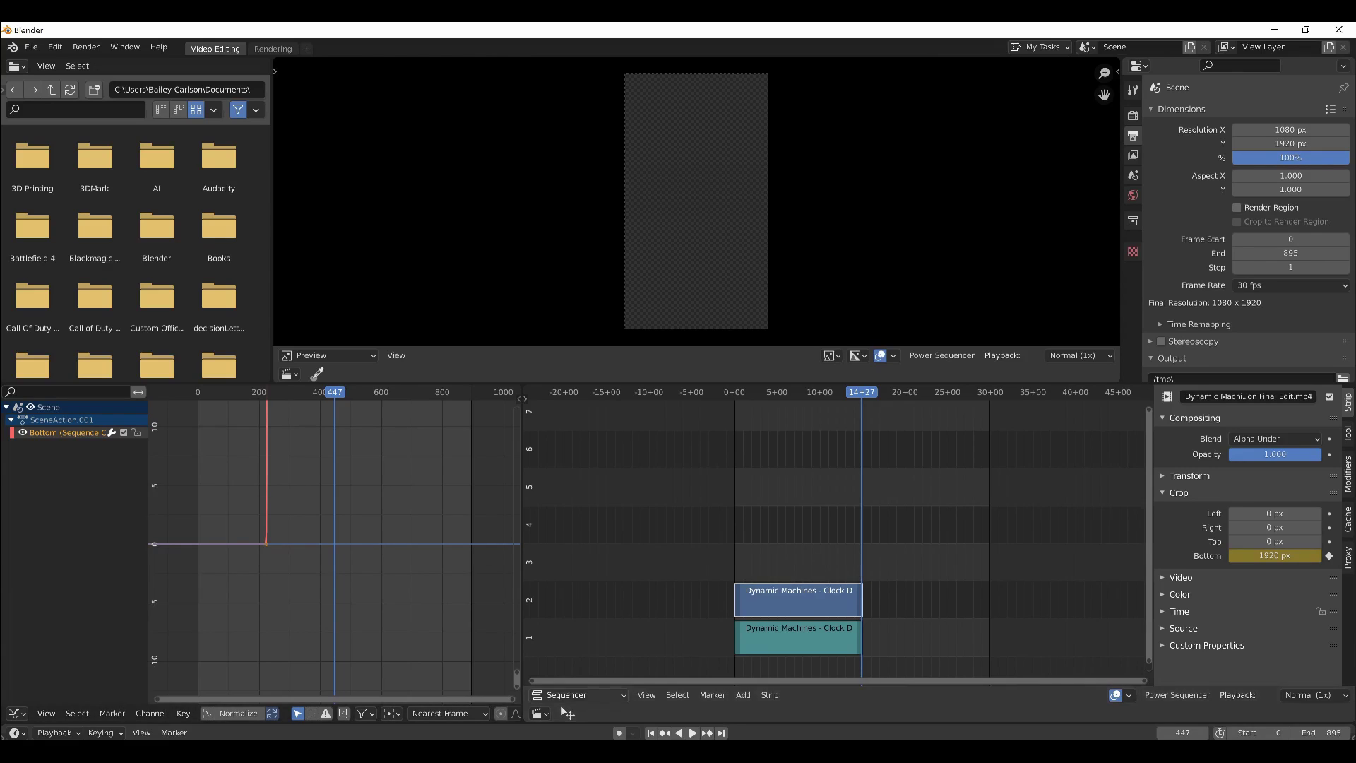
scroll(236, 609, down, 1)
scroll(236, 605, down, 2)
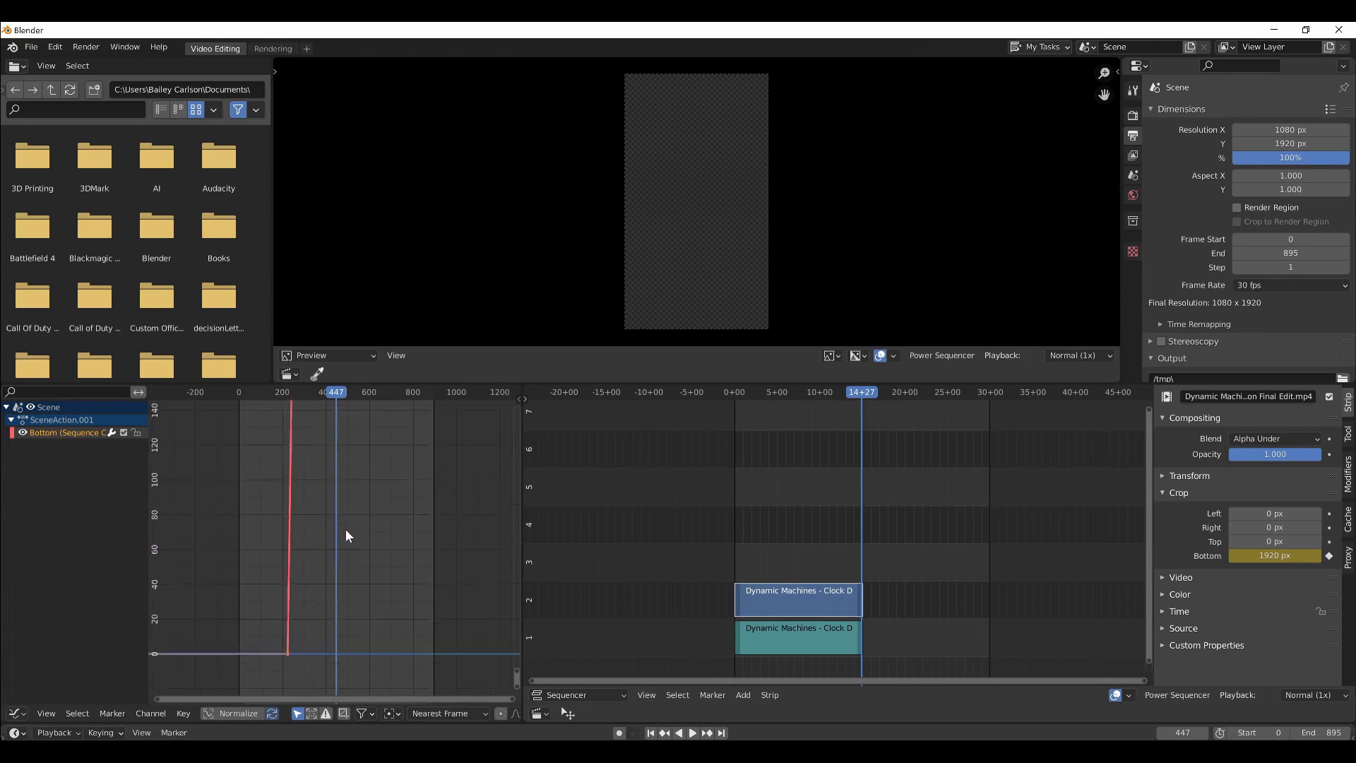
key(Home)
scroll(415, 494, down, 1)
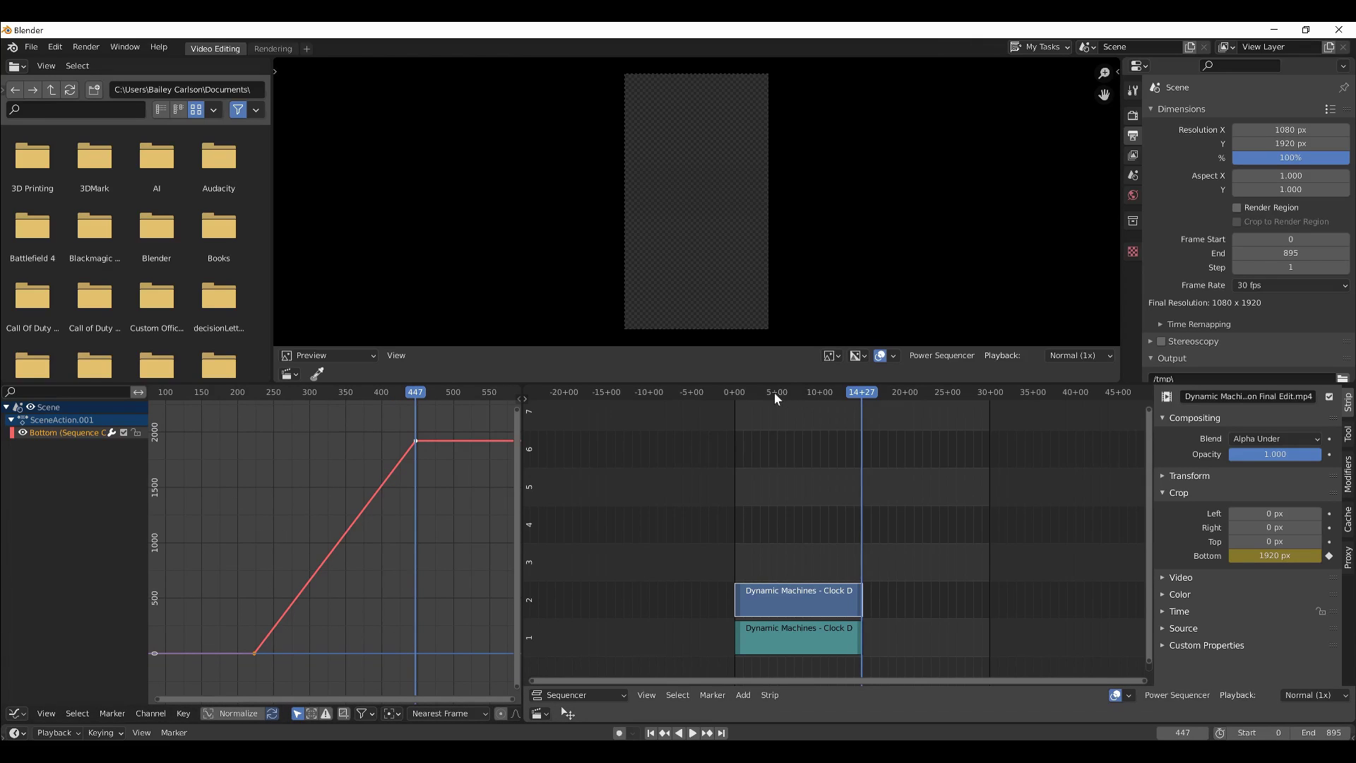
drag(774, 392, 810, 397)
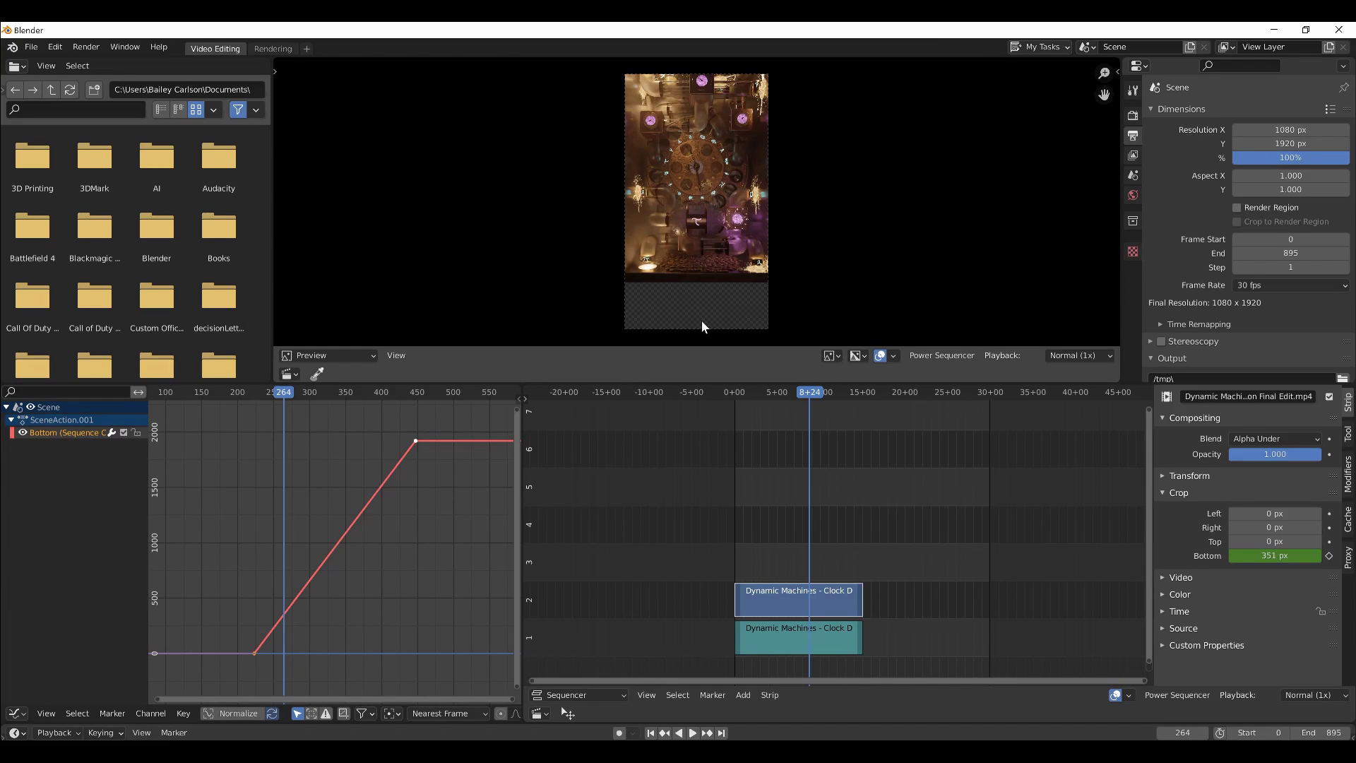
key(space)
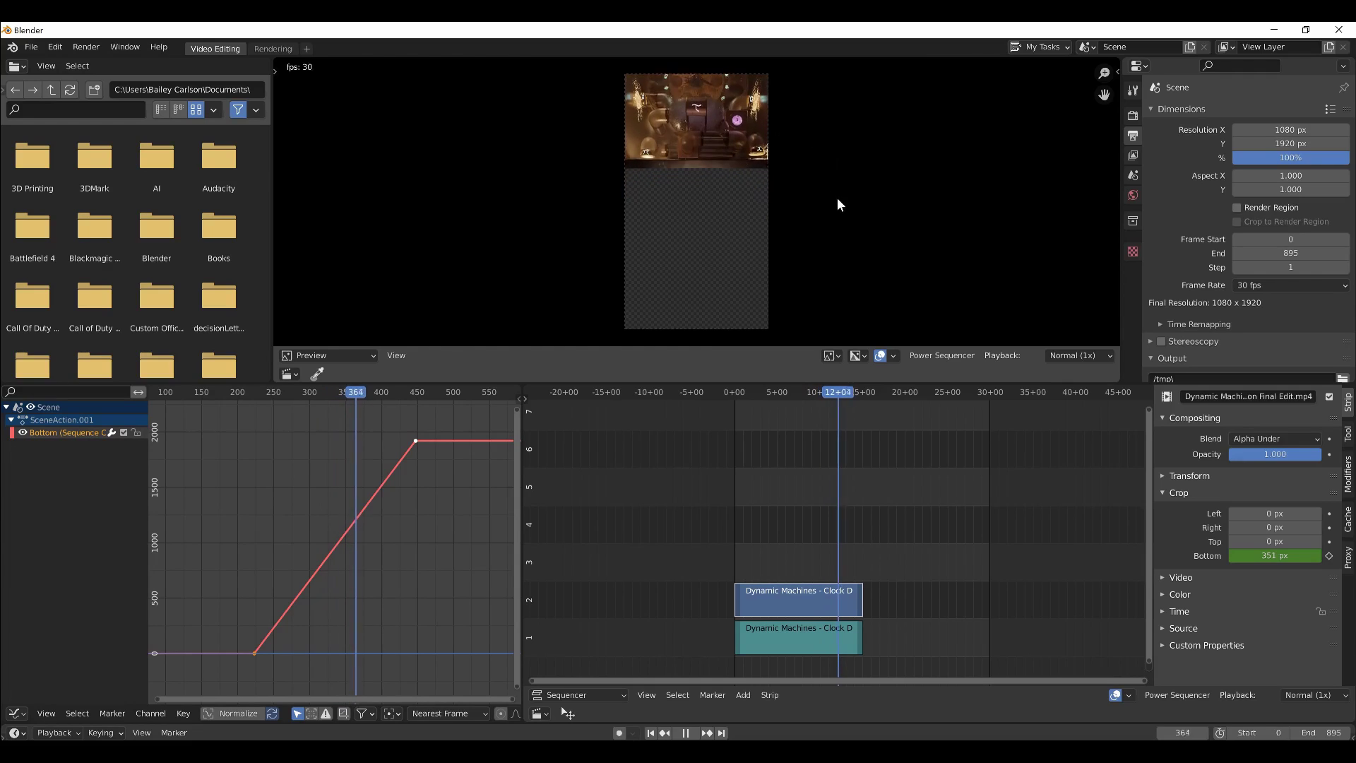
key(space)
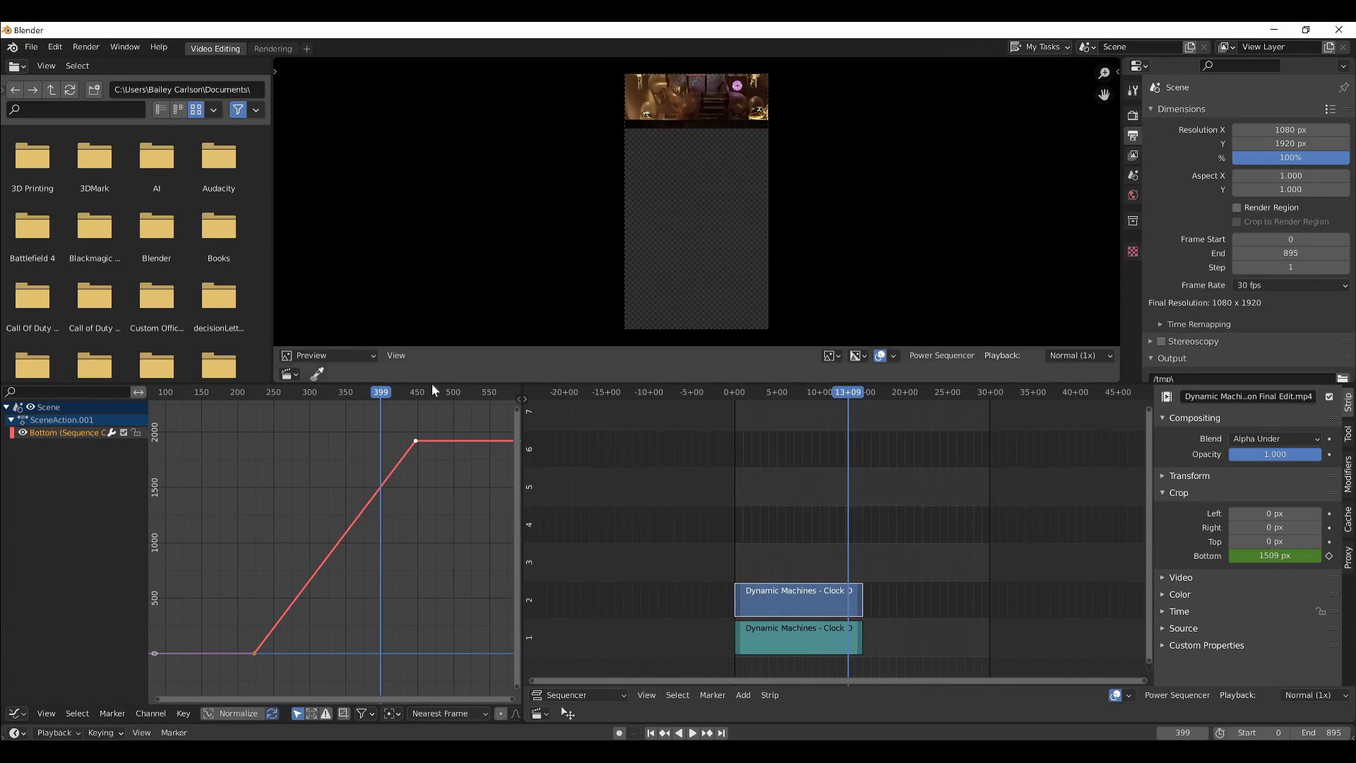
drag(381, 392, 419, 398)
scroll(439, 549, down, 6)
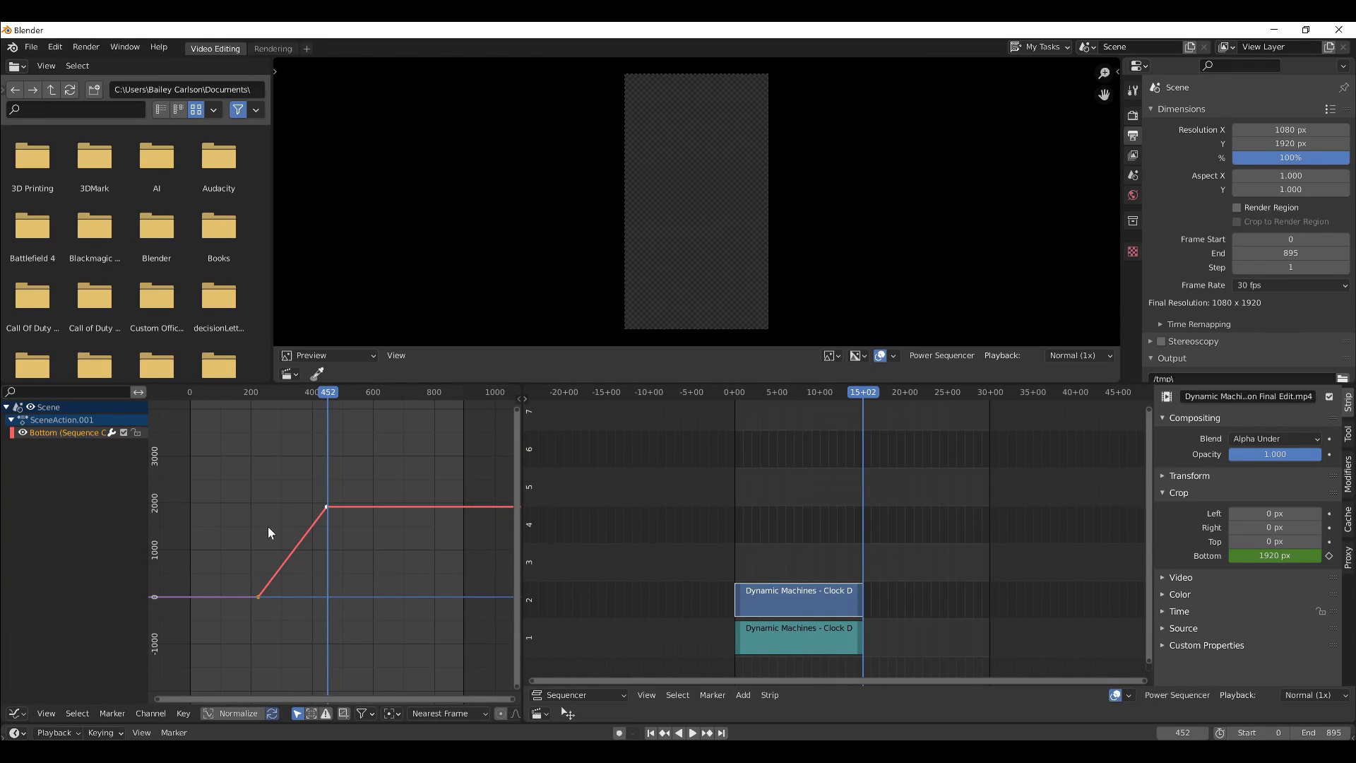
Step: Duplicate the movie and sound strips onto channels 3–4, shifted 223 frames later
shift+click(799, 630)
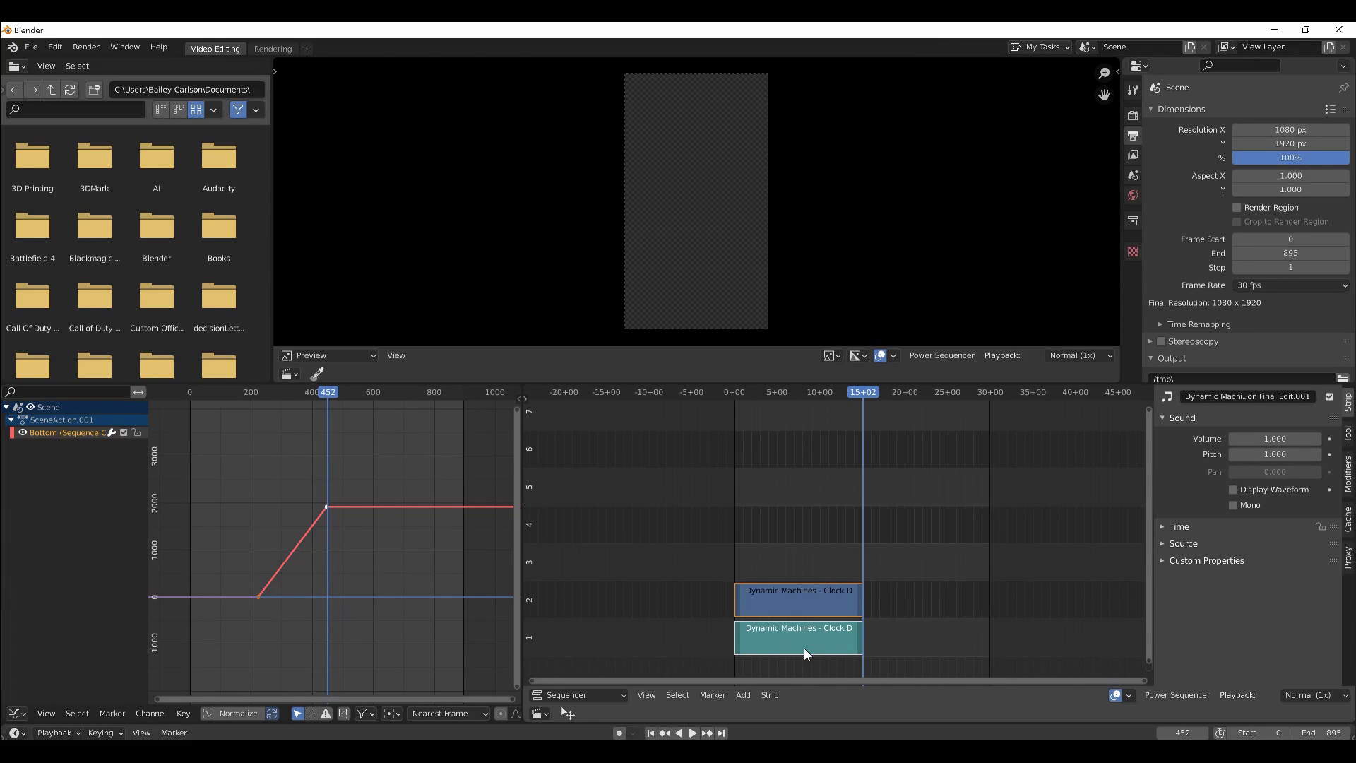
key(shift+d)
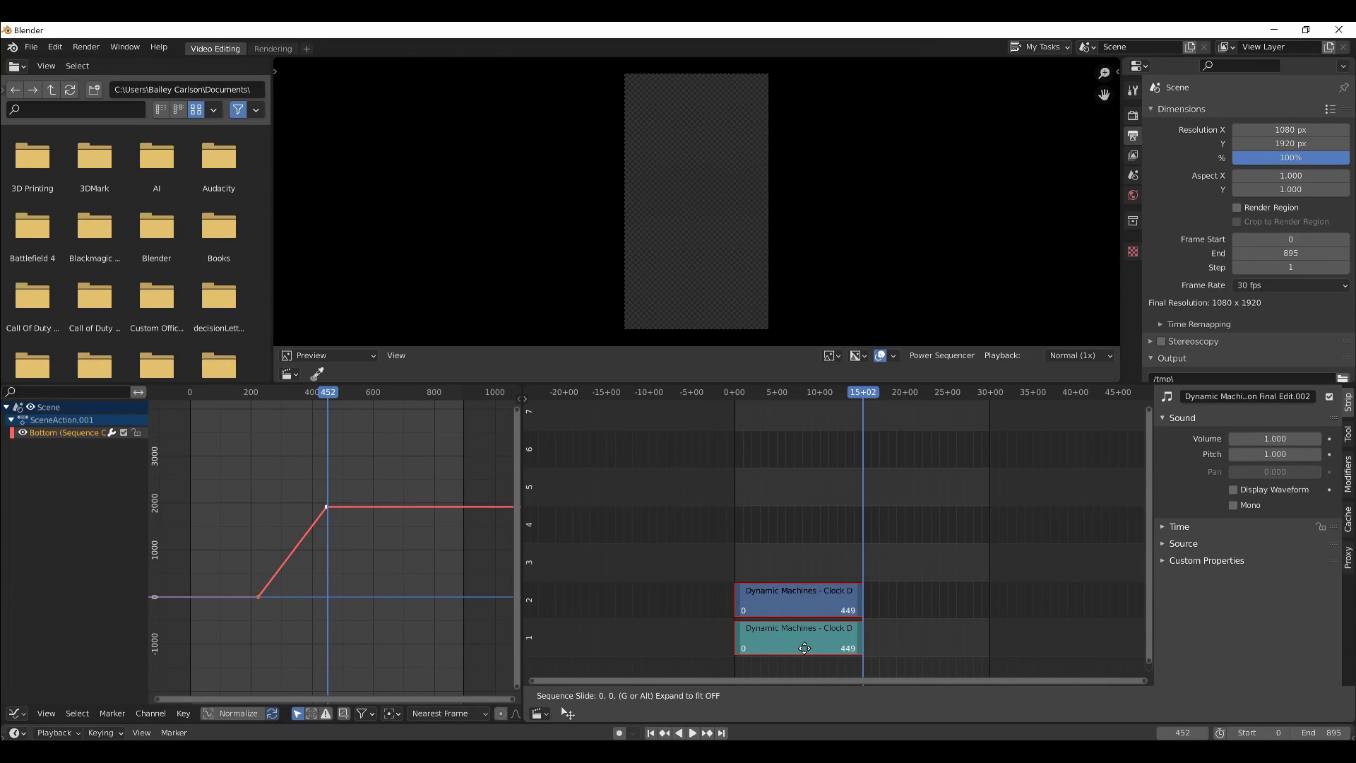
key(y)
click(797, 574)
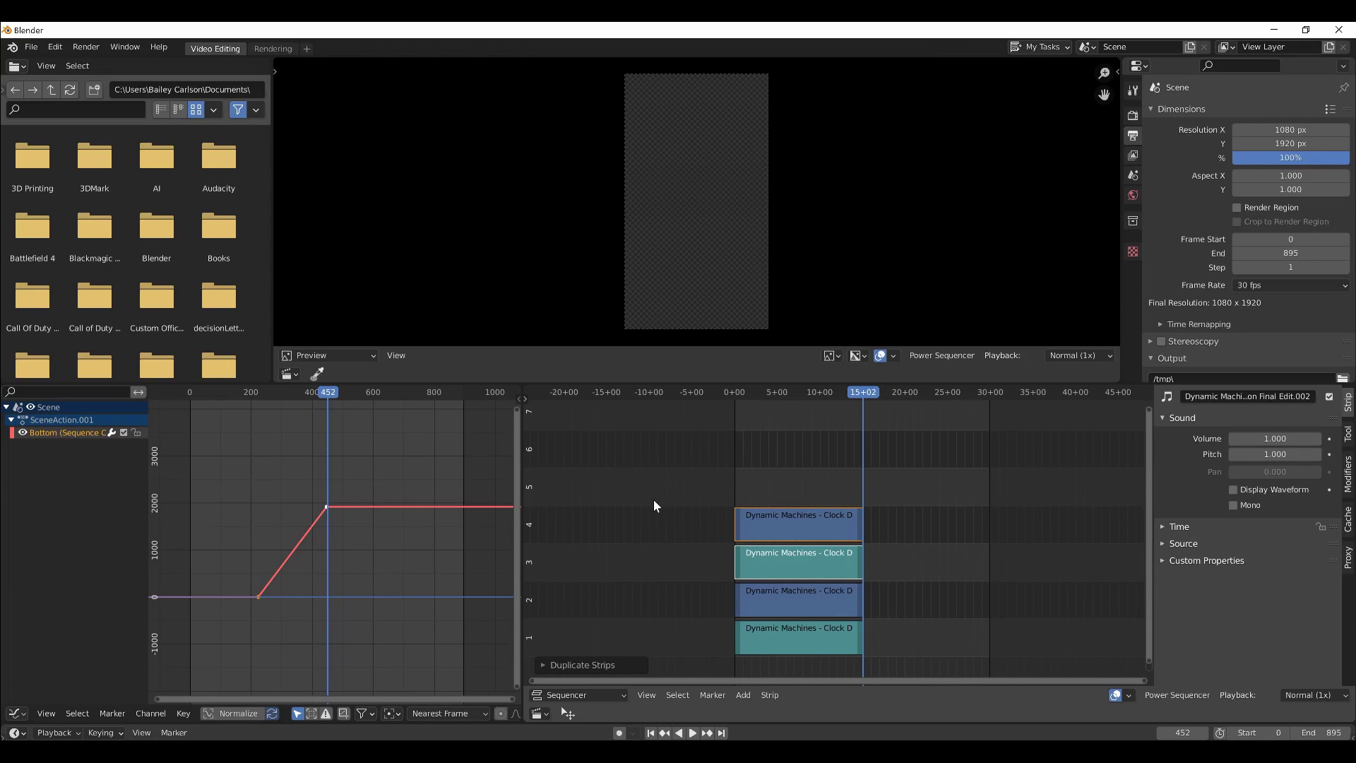
text(gx)
text(223)
key(Return)
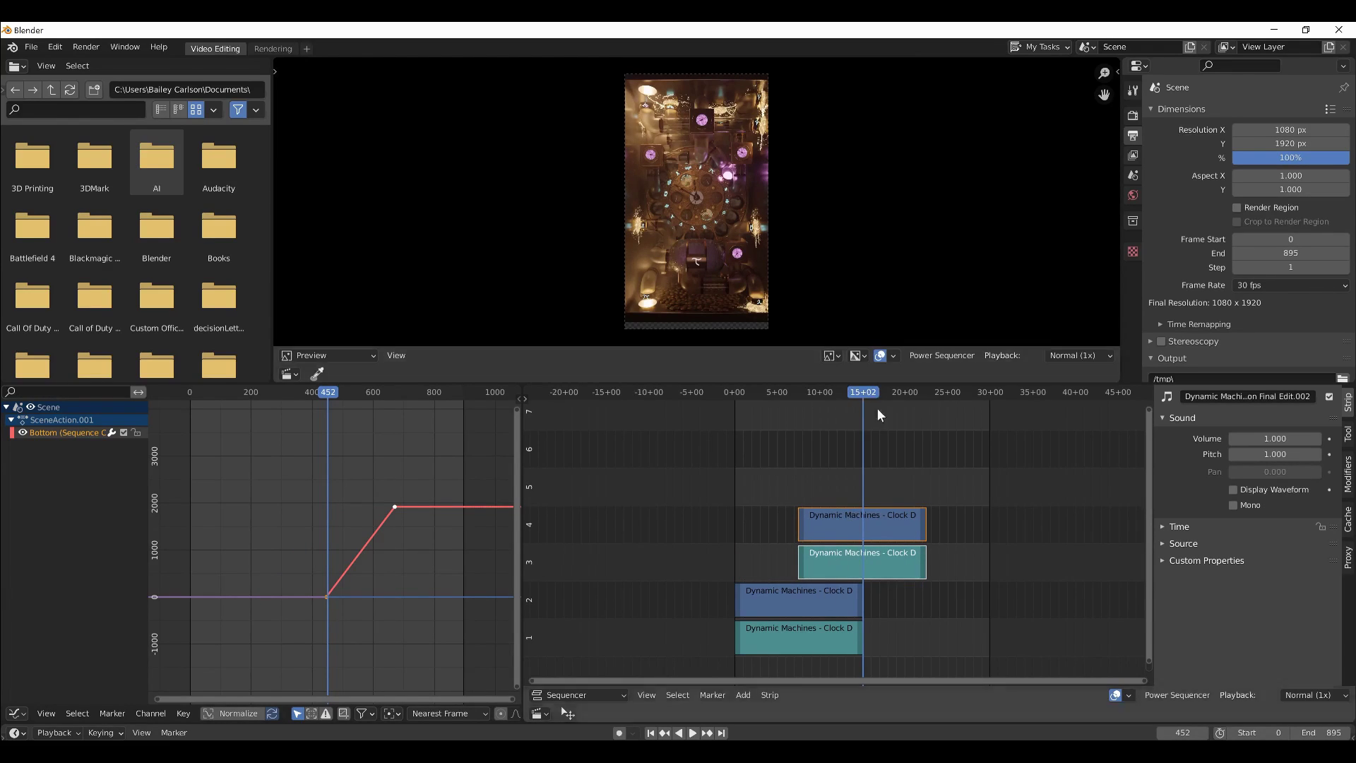
drag(865, 394, 862, 445)
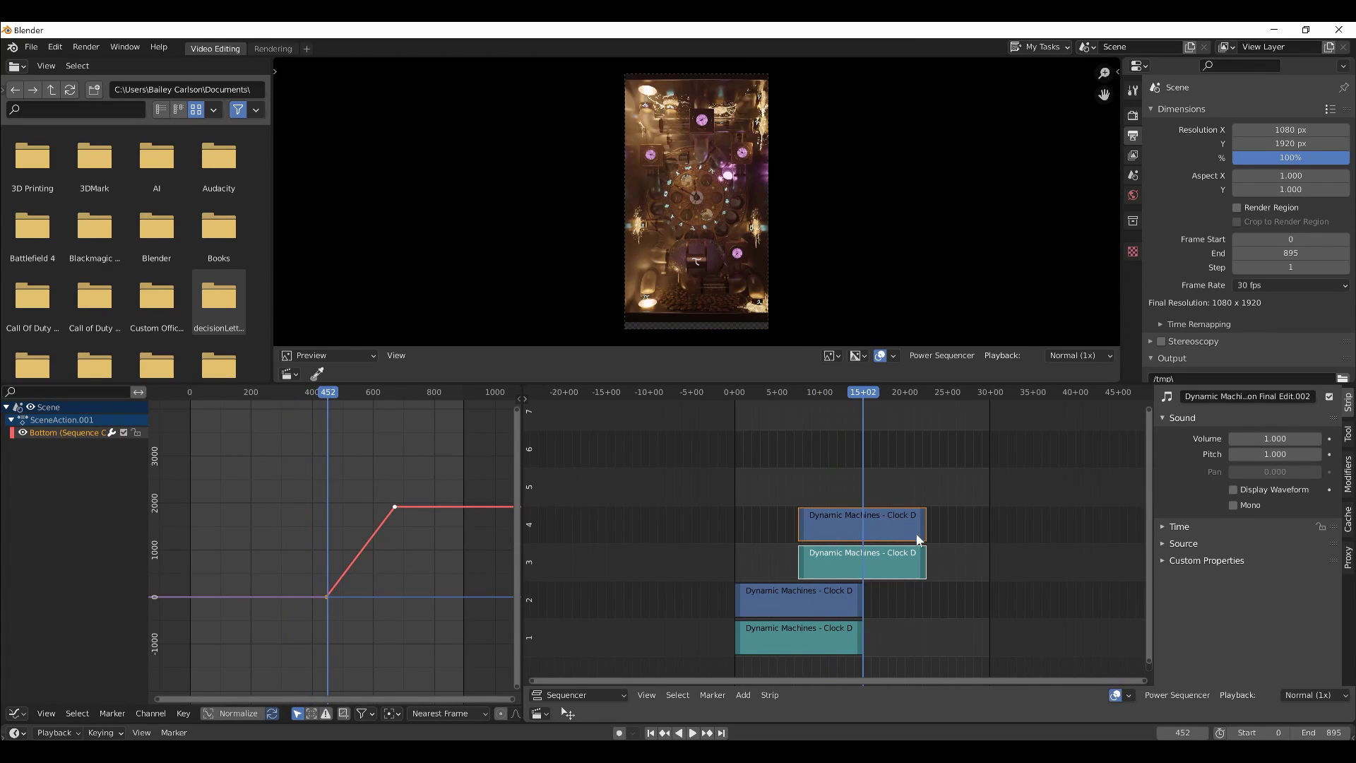
Step: Duplicate the channel 3–4 strips up onto channels 5–6
key(shift+d)
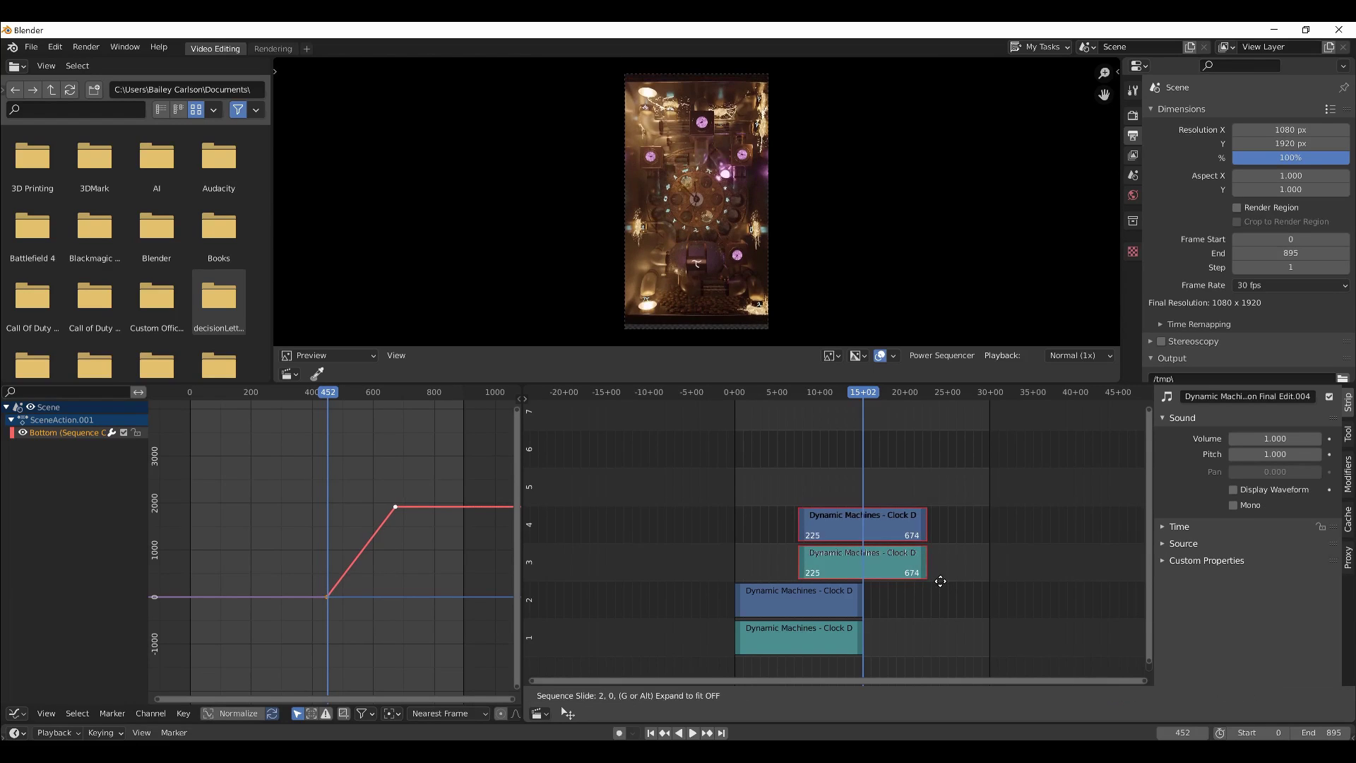
key(y)
click(919, 509)
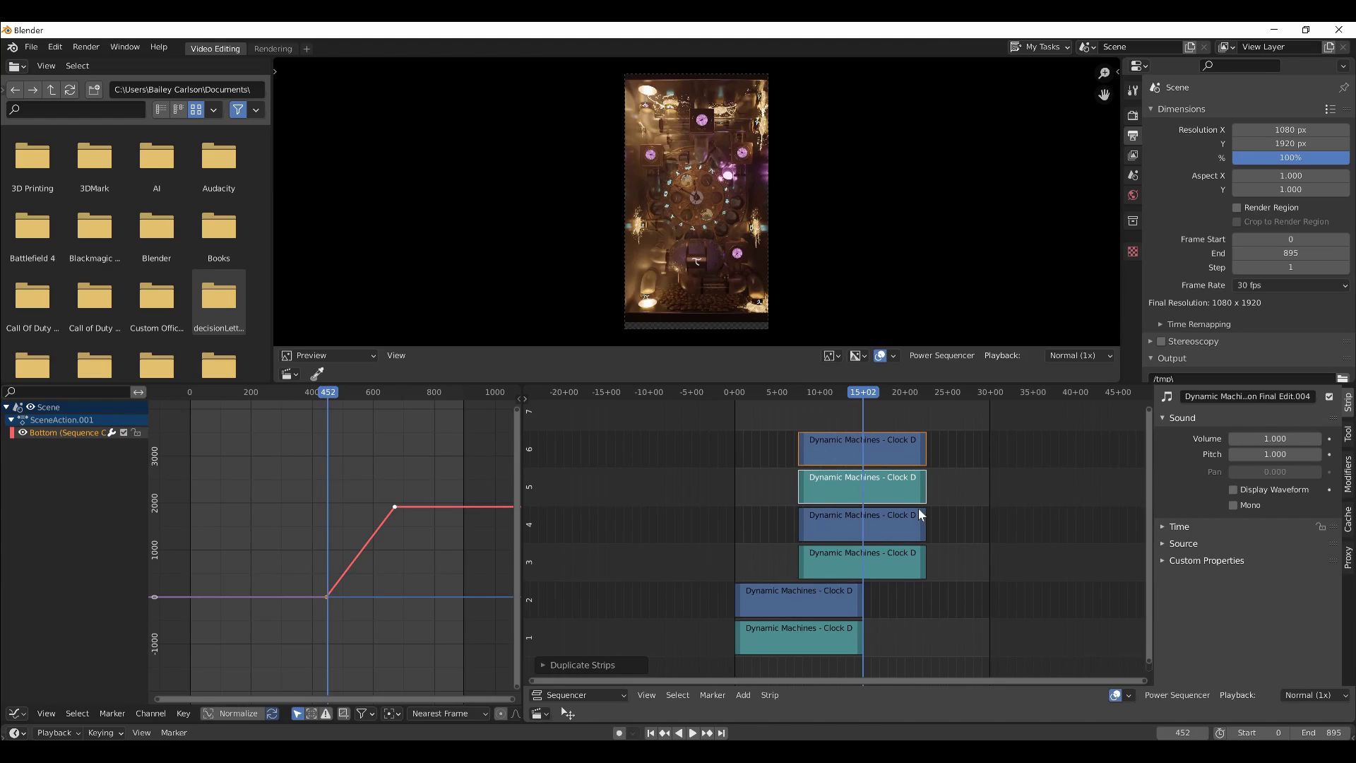
Step: Shift the new copies 223 frames later and check the scene's final frames
key(g)
key(x)
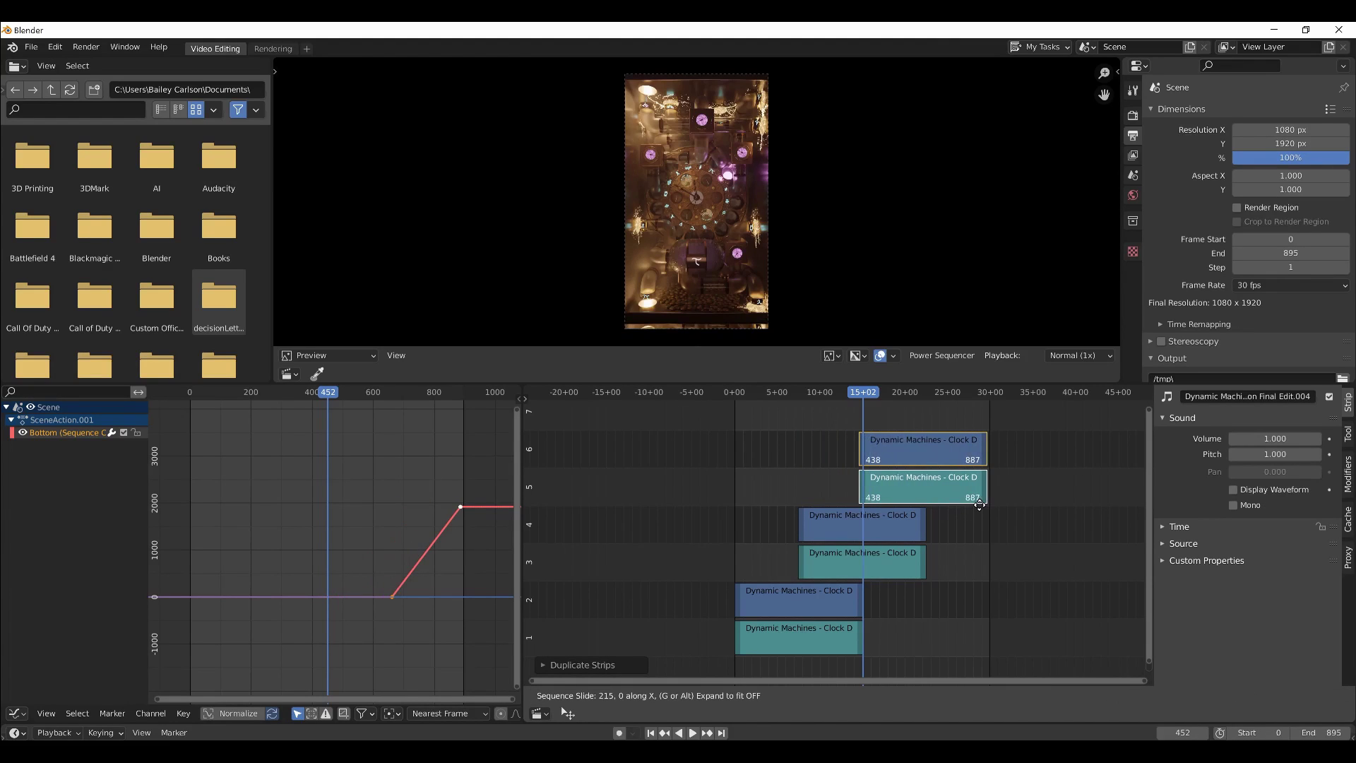
text(223)
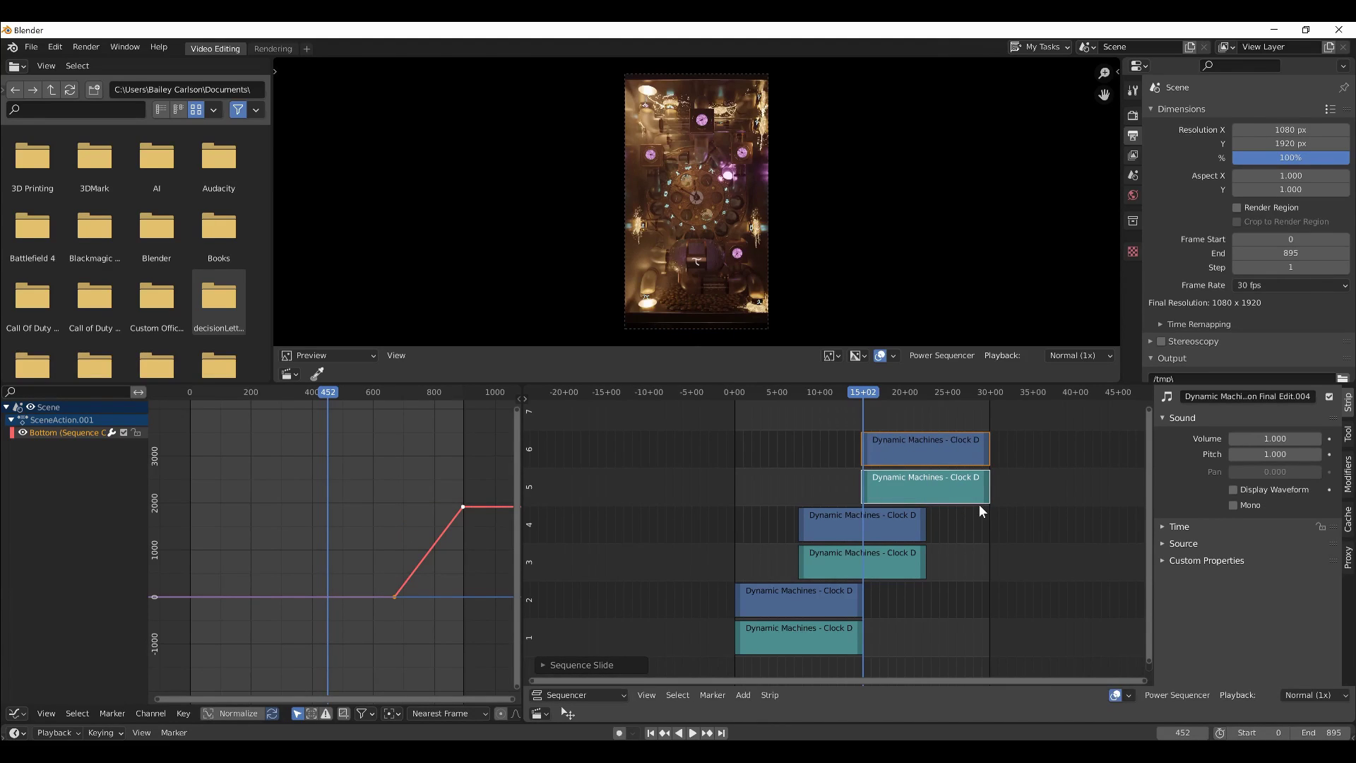
key(Return)
key(shift+Right)
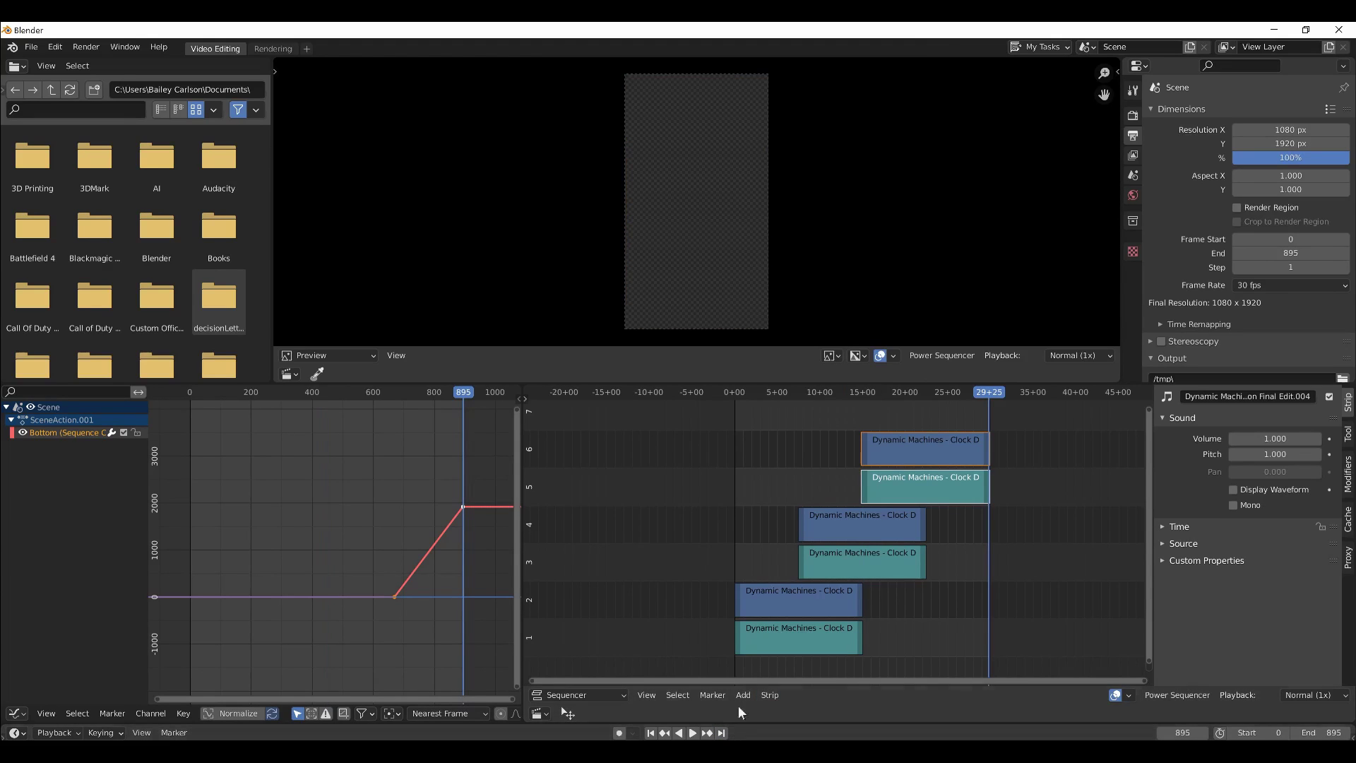
key(Left)
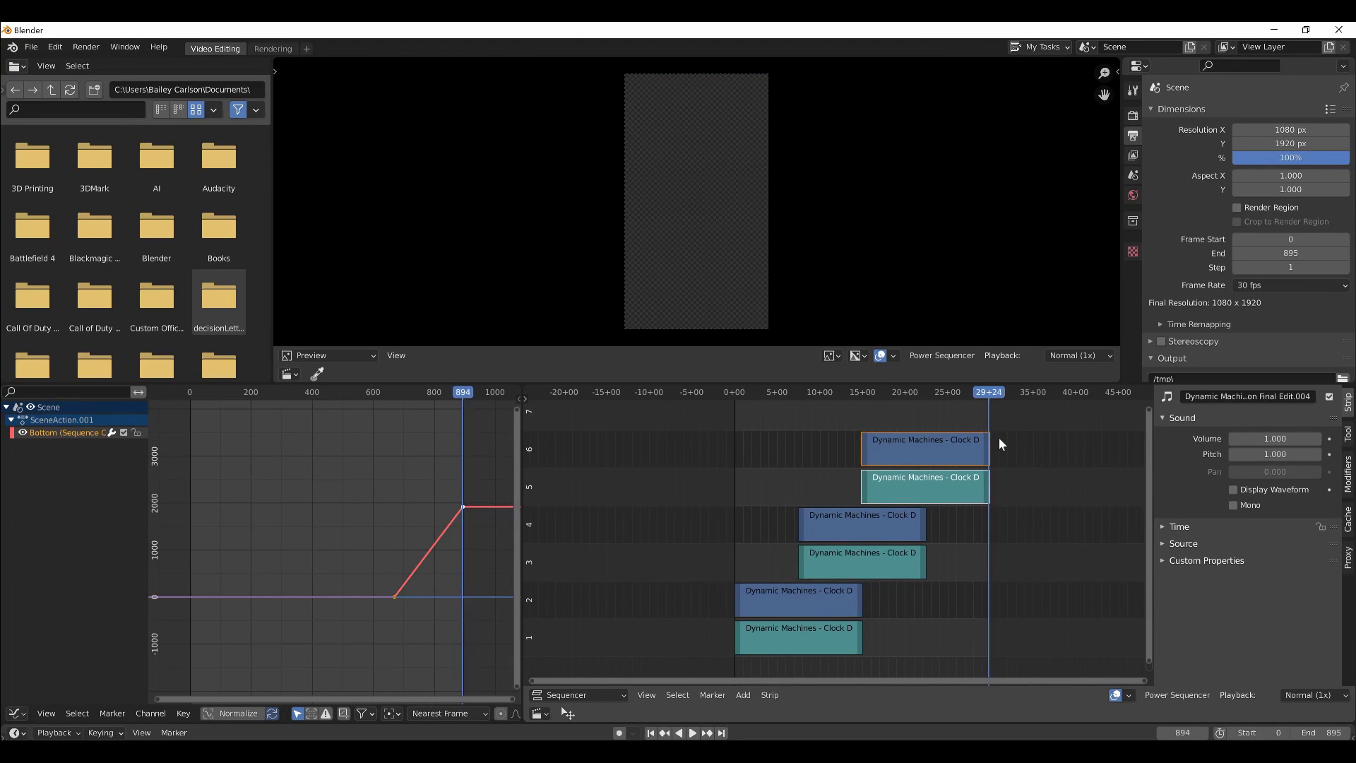
key(Left)
key(Left)
key(Left)
key(Left)
key(Left)
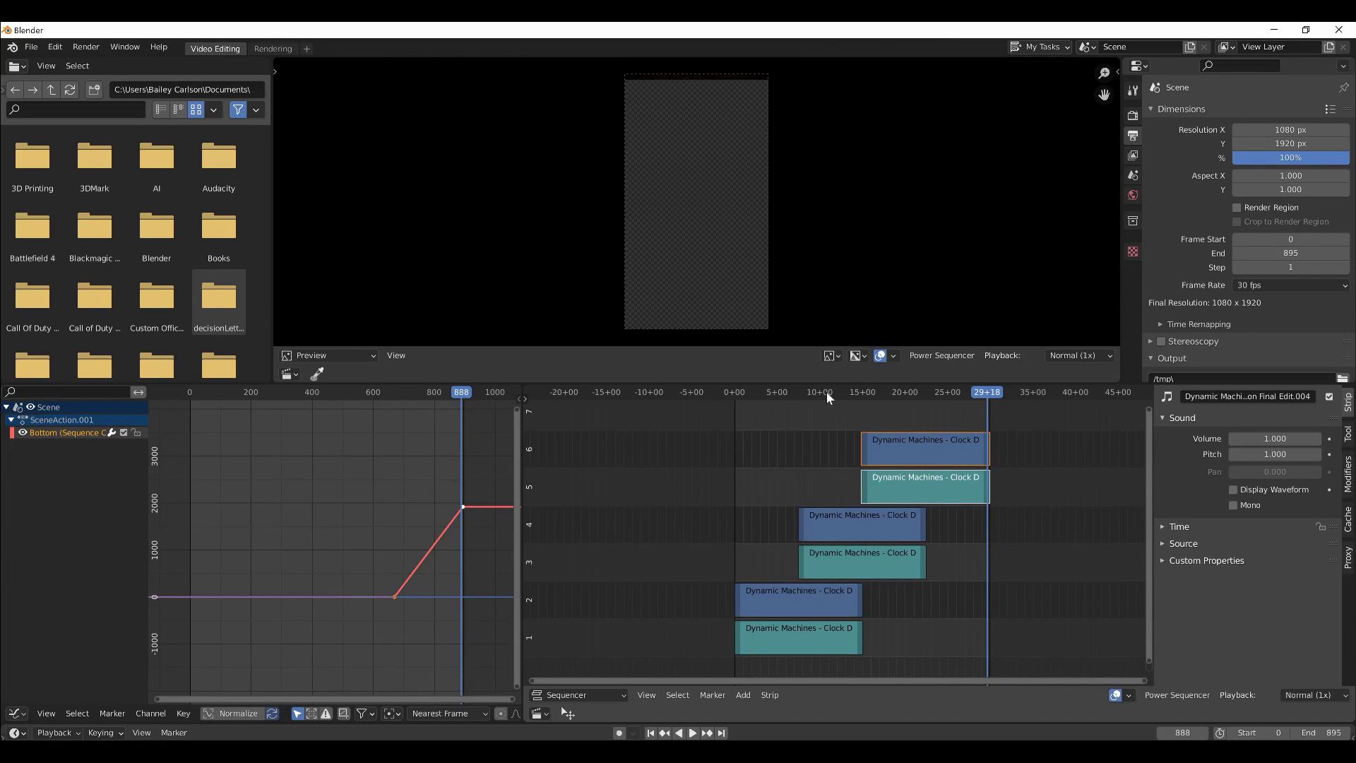
Step: Scrub to frame 286 and select the channel 2 strip to view its 540 px bottom crop
click(879, 391)
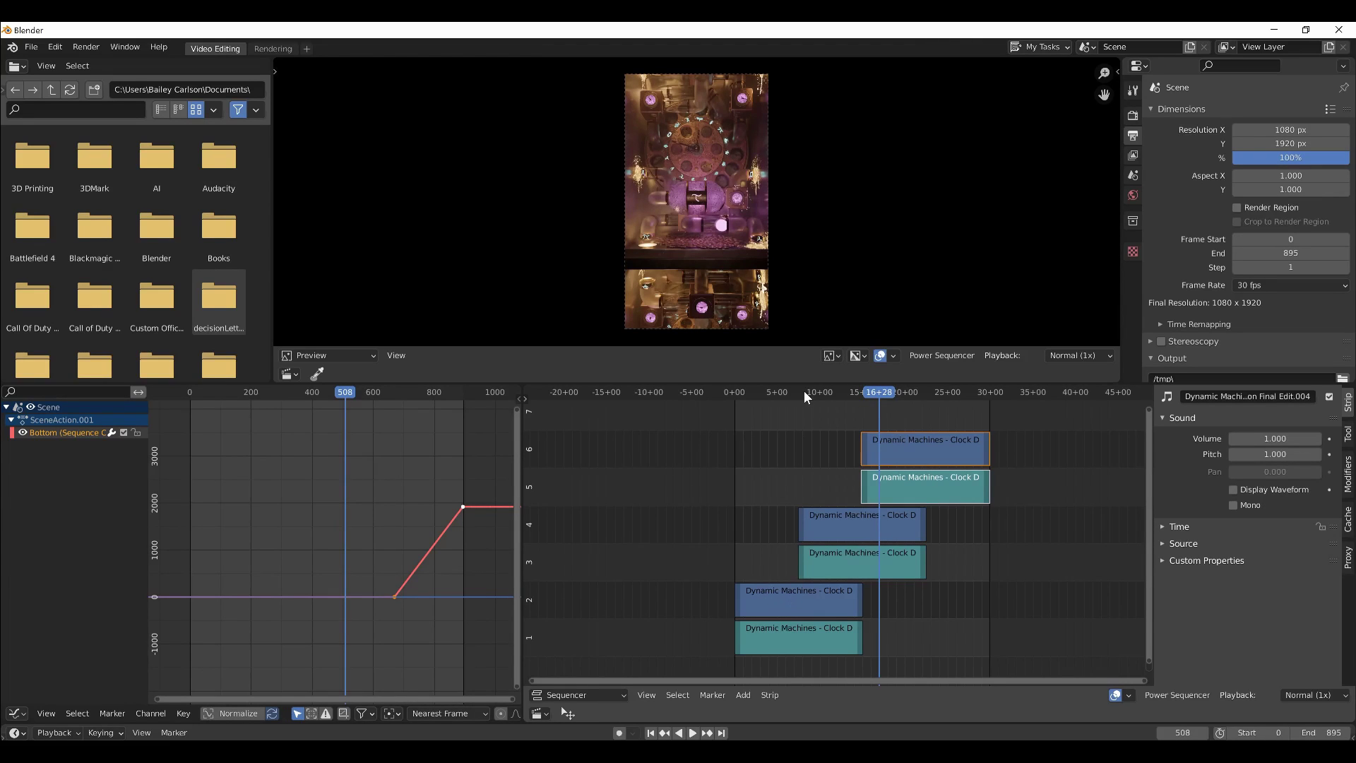
mouse_move(804, 392)
mouse_down()
mouse_move(829, 392)
mouse_move(814, 397)
mouse_up()
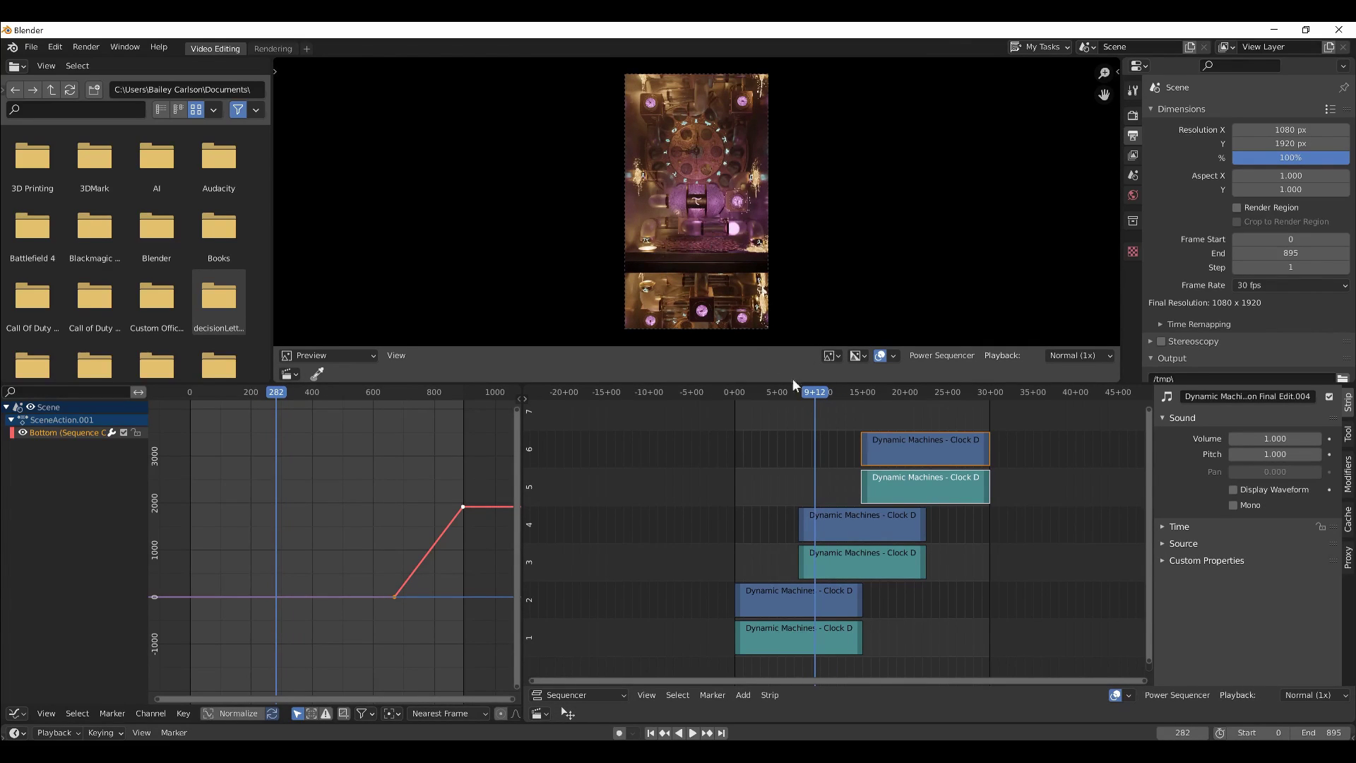
click(815, 393)
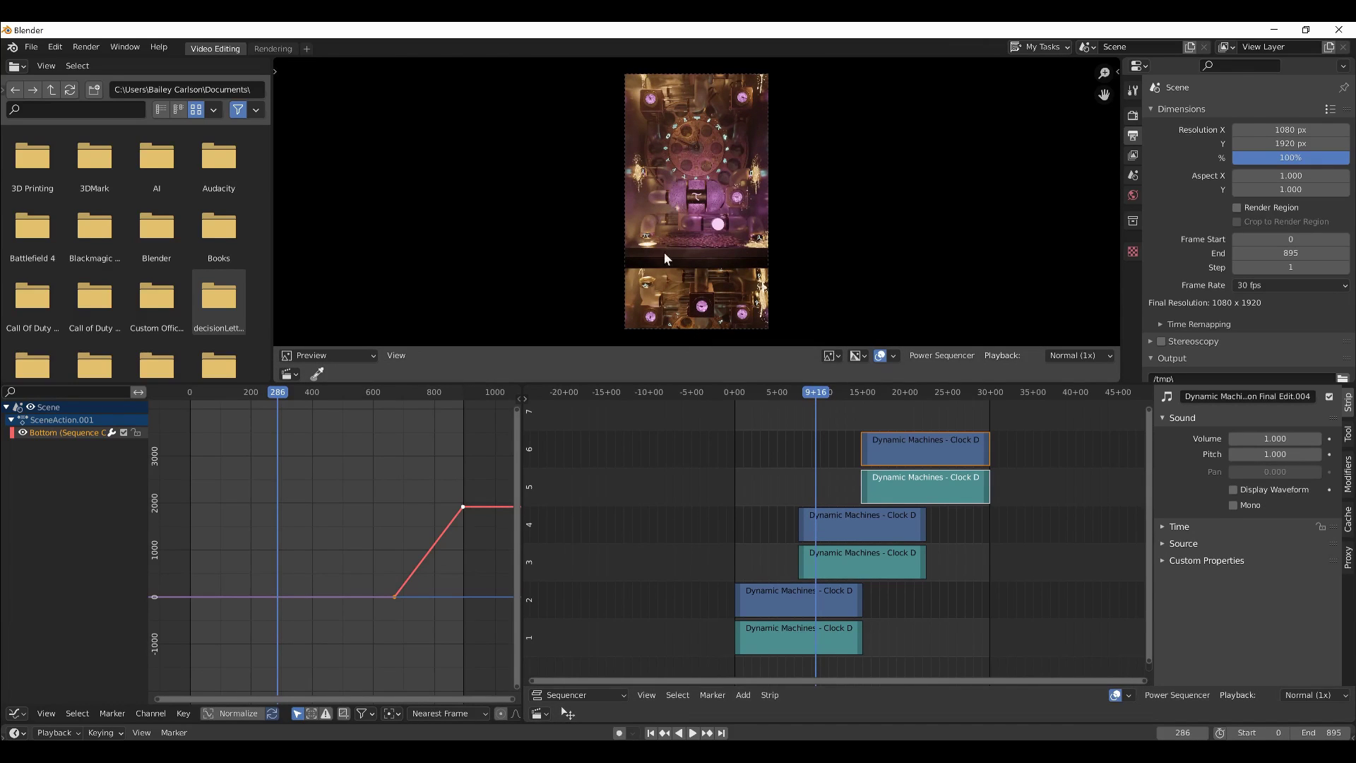
click(794, 594)
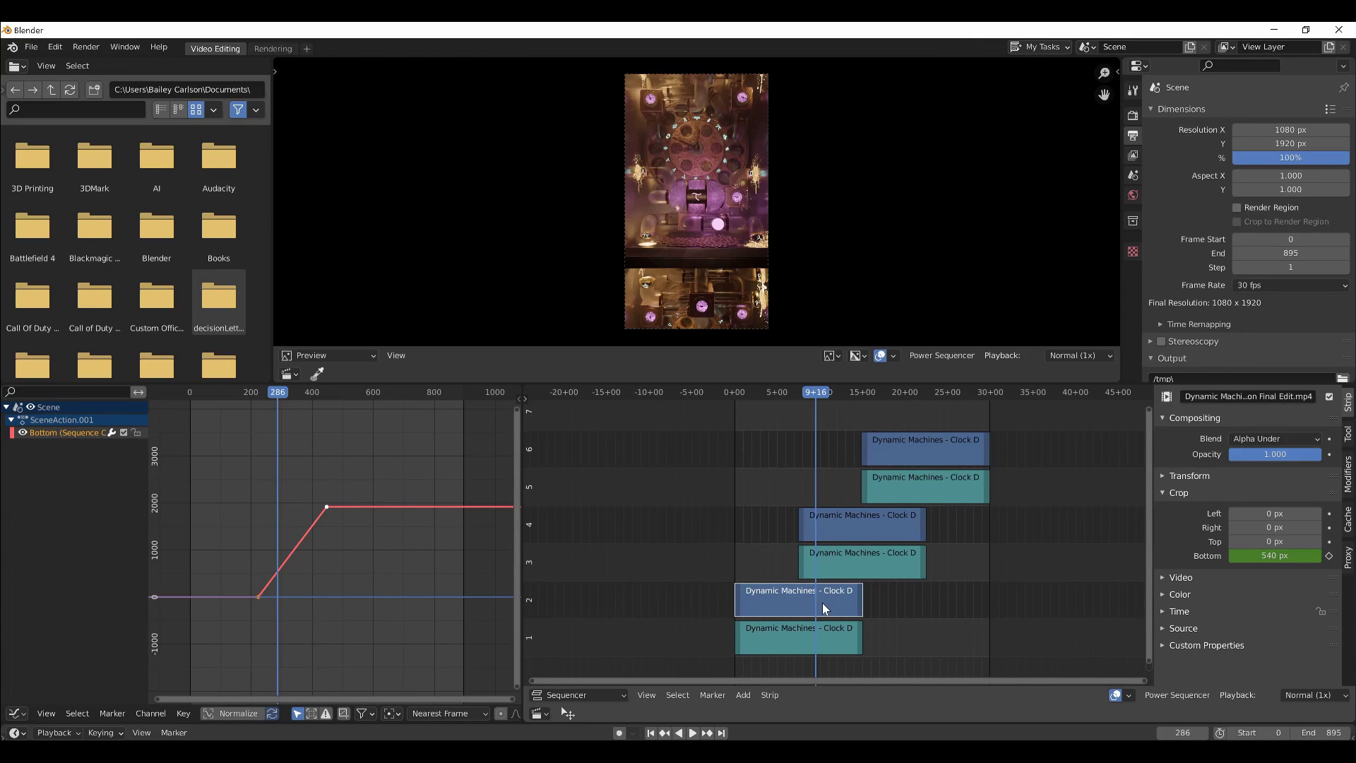
Step: Switch the channel 2 strip's blend to Alpha Over, then play and scrub frames 267–367 to check it
click(1237, 439)
click(1282, 625)
key(space)
click(804, 394)
drag(811, 392, 834, 392)
key(space)
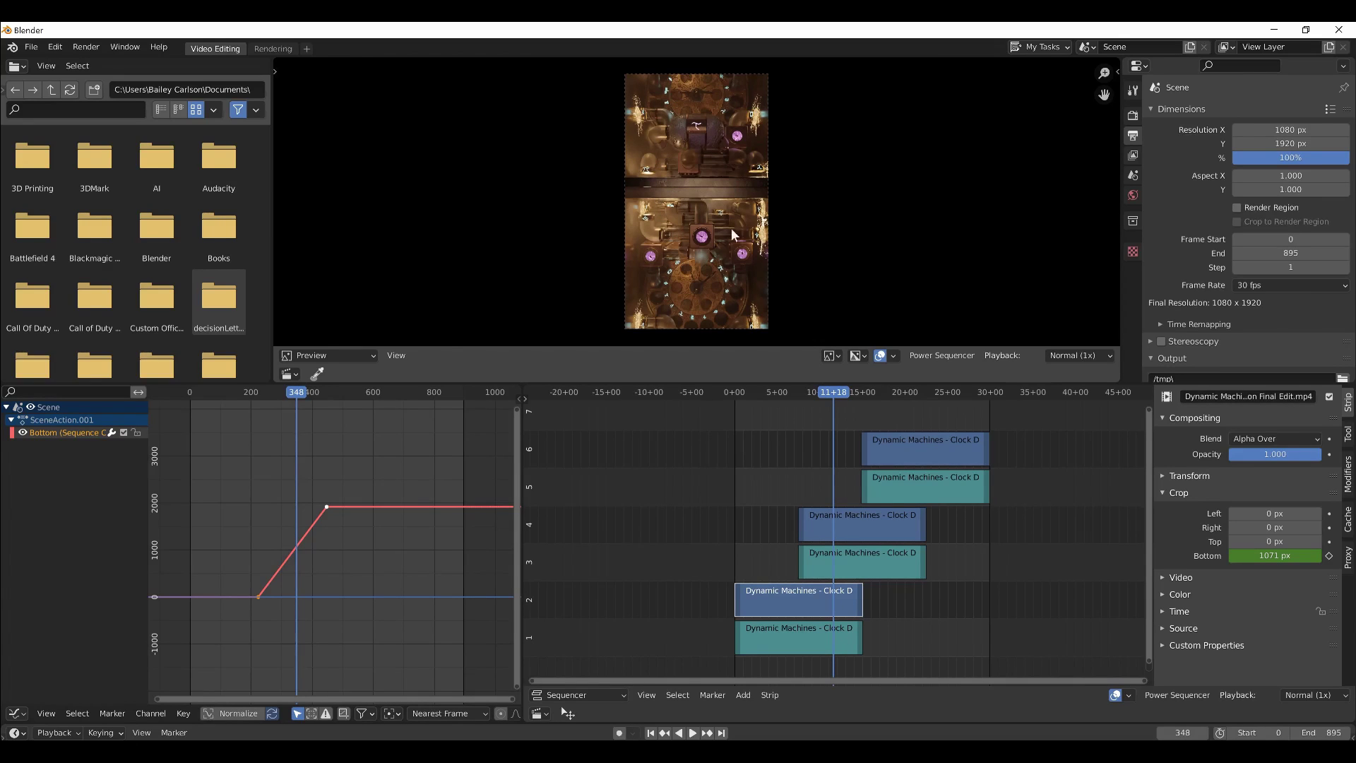
key(space)
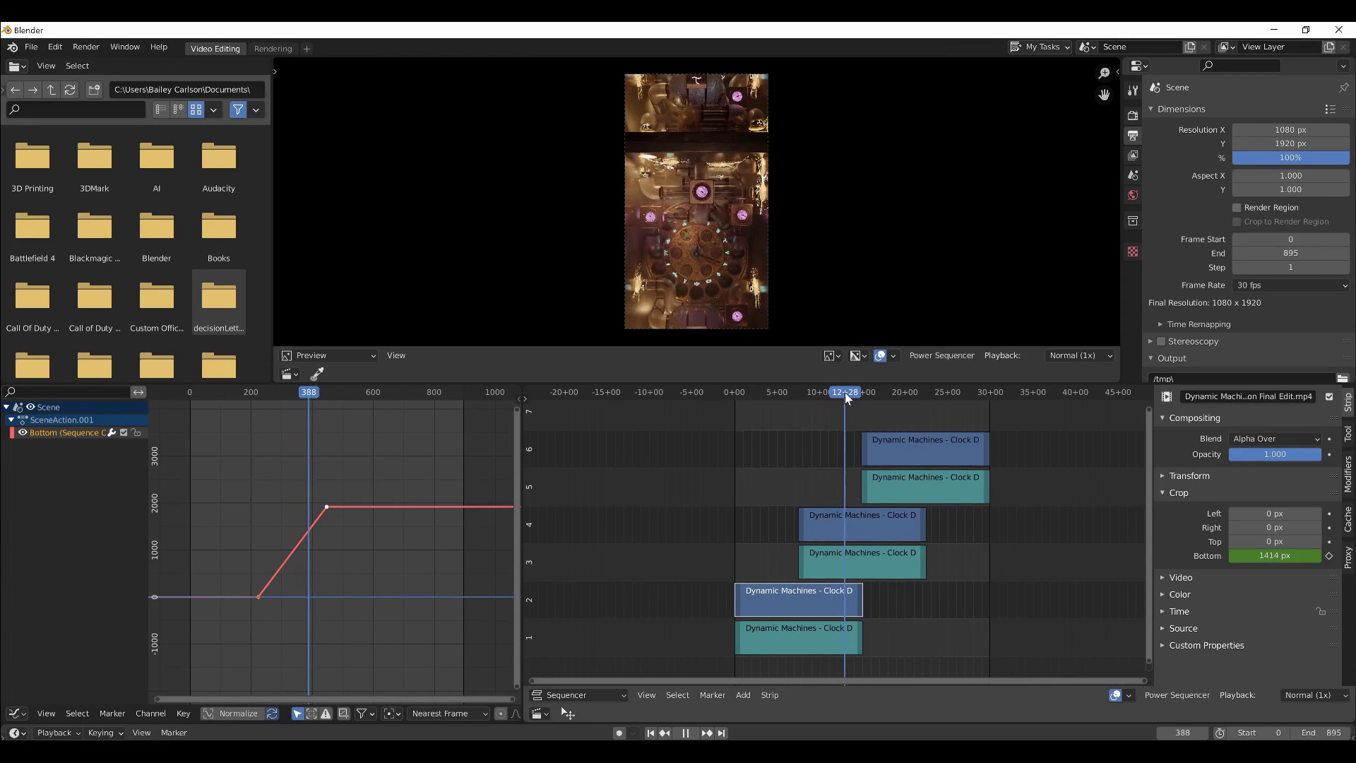
drag(844, 393, 960, 414)
key(space)
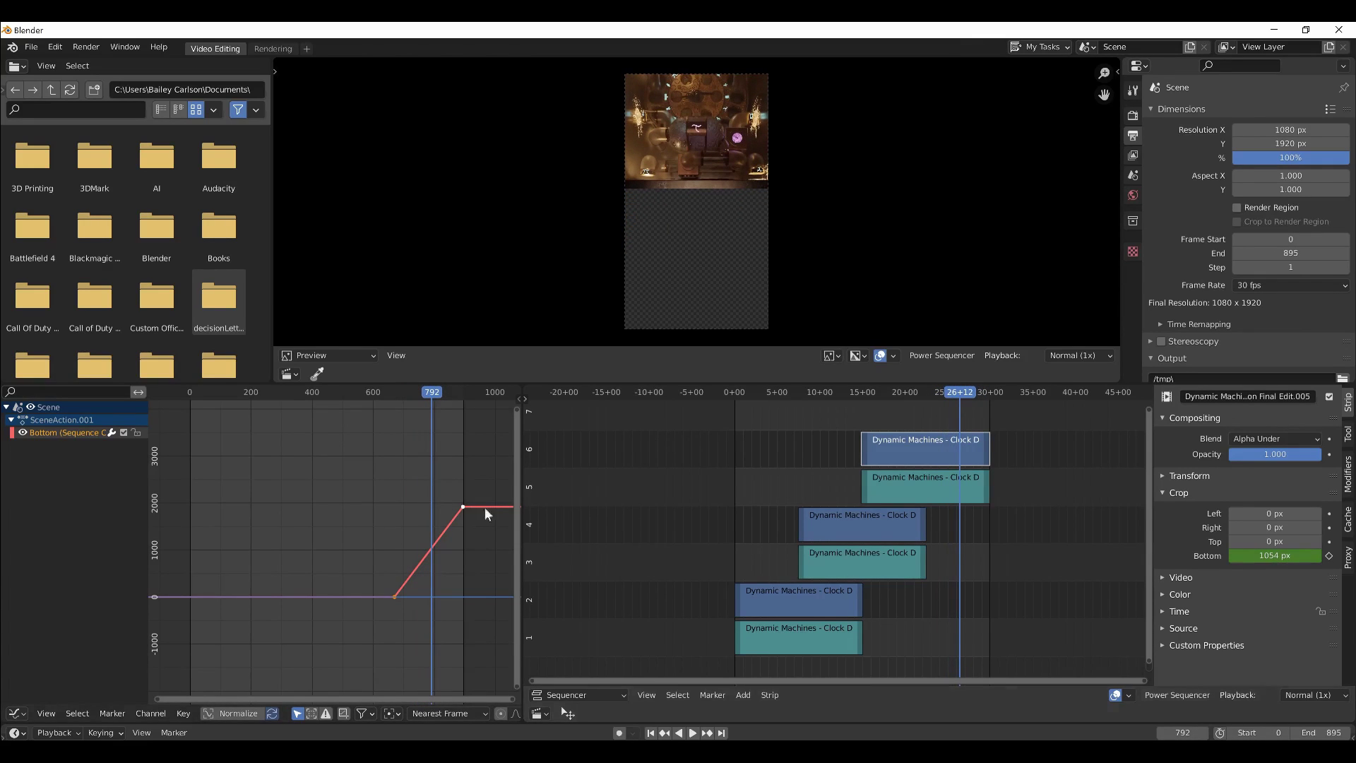
Step: Delete both crop keyframes of the channel 6 strip in the Graph Editor
click(397, 510)
key(a)
key(x)
click(393, 477)
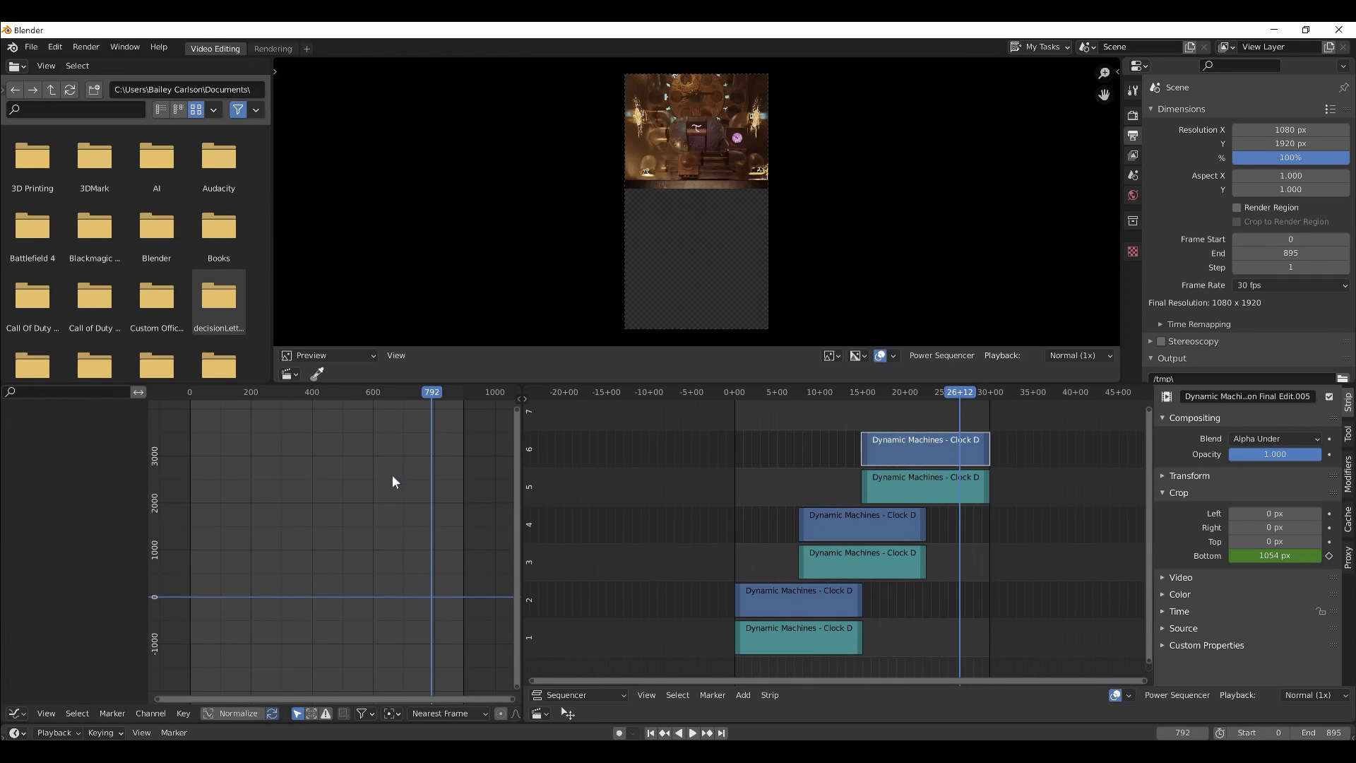
Step: Set the strip's Crop Bottom to 0 px and check it around frame 700
click(938, 397)
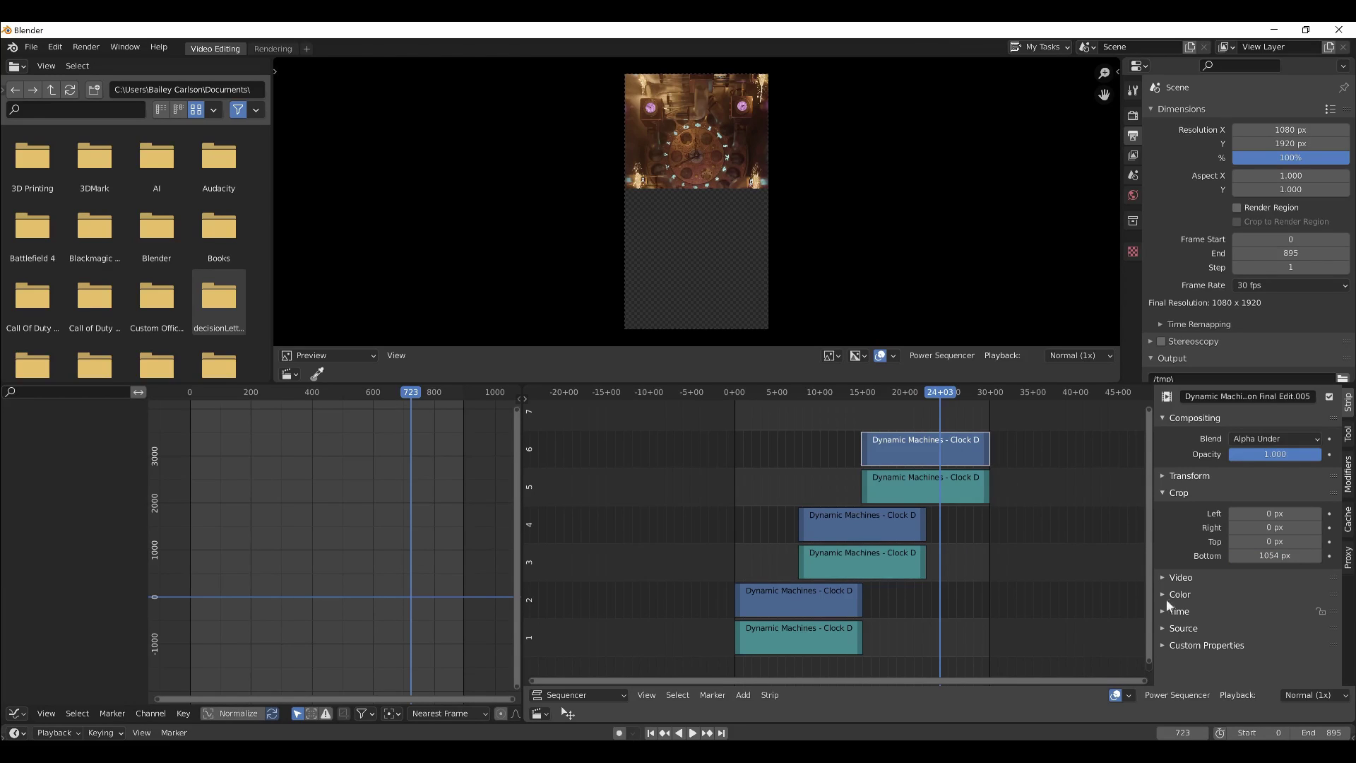
click(1237, 556)
text(0)
key(Return)
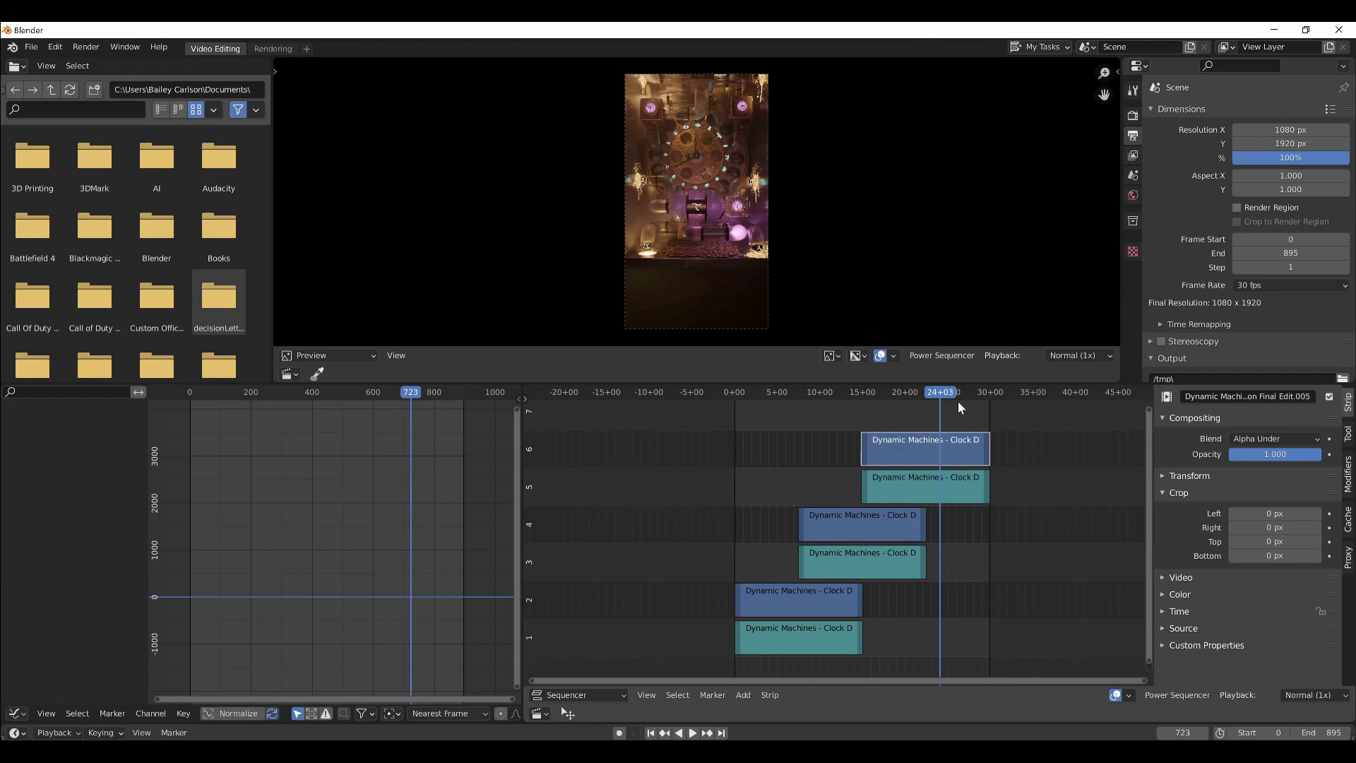
mouse_move(940, 392)
mouse_down()
mouse_move(966, 393)
mouse_move(927, 397)
mouse_move(963, 389)
mouse_up()
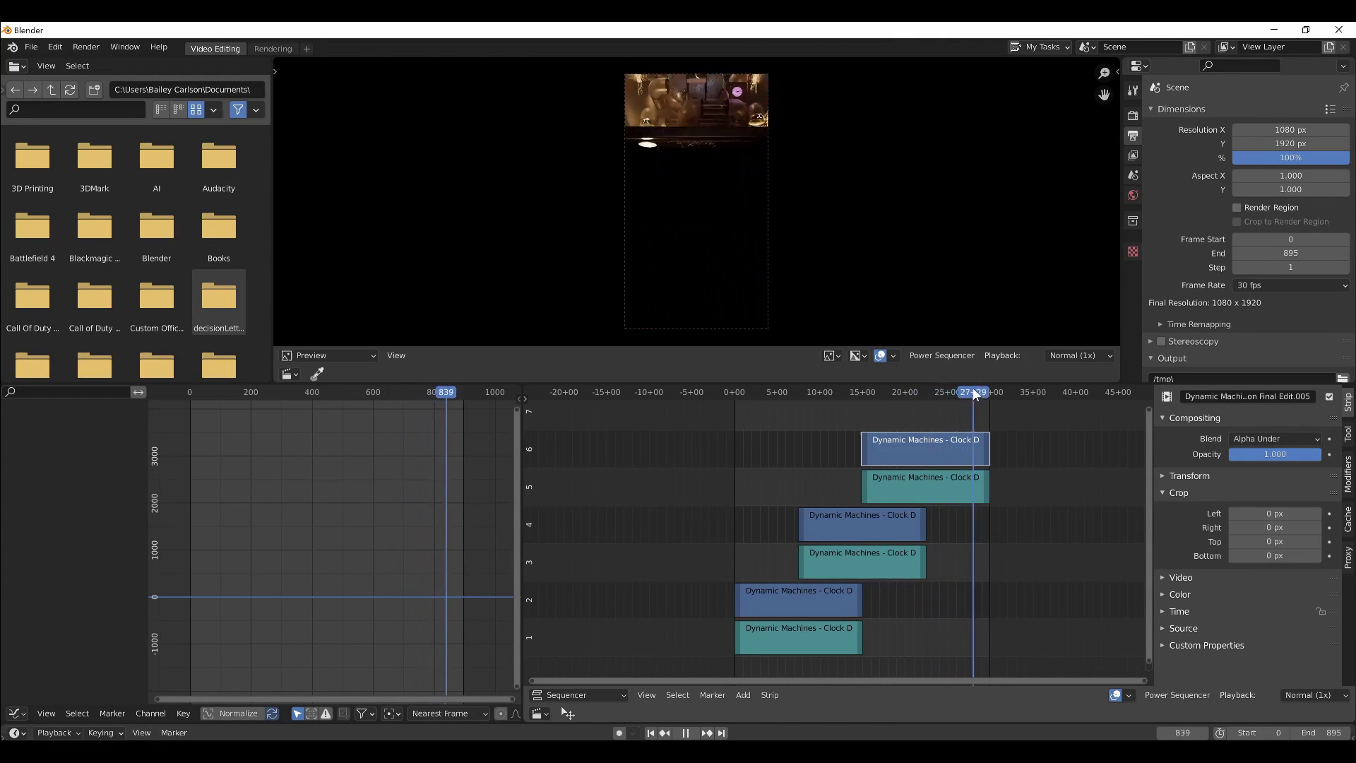
drag(974, 396, 826, 427)
click(651, 733)
key(space)
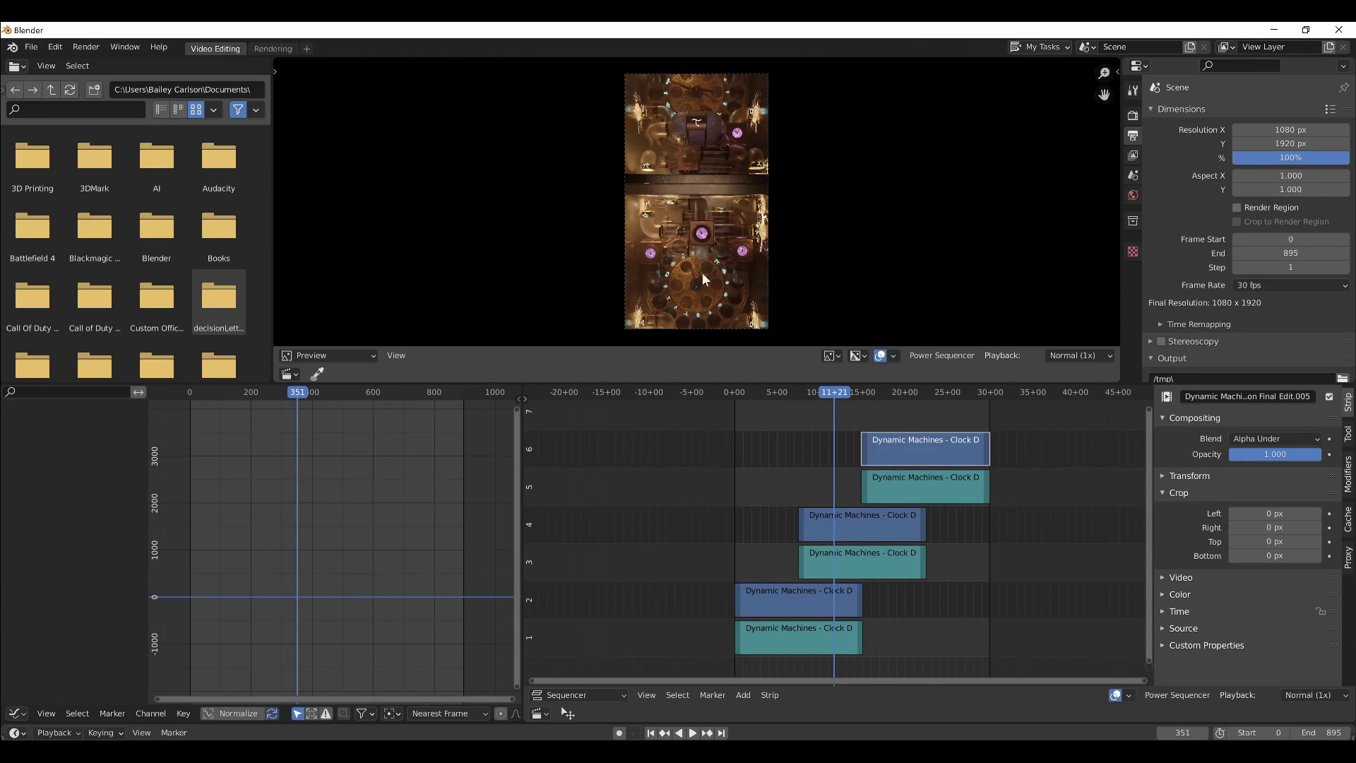
click(817, 481)
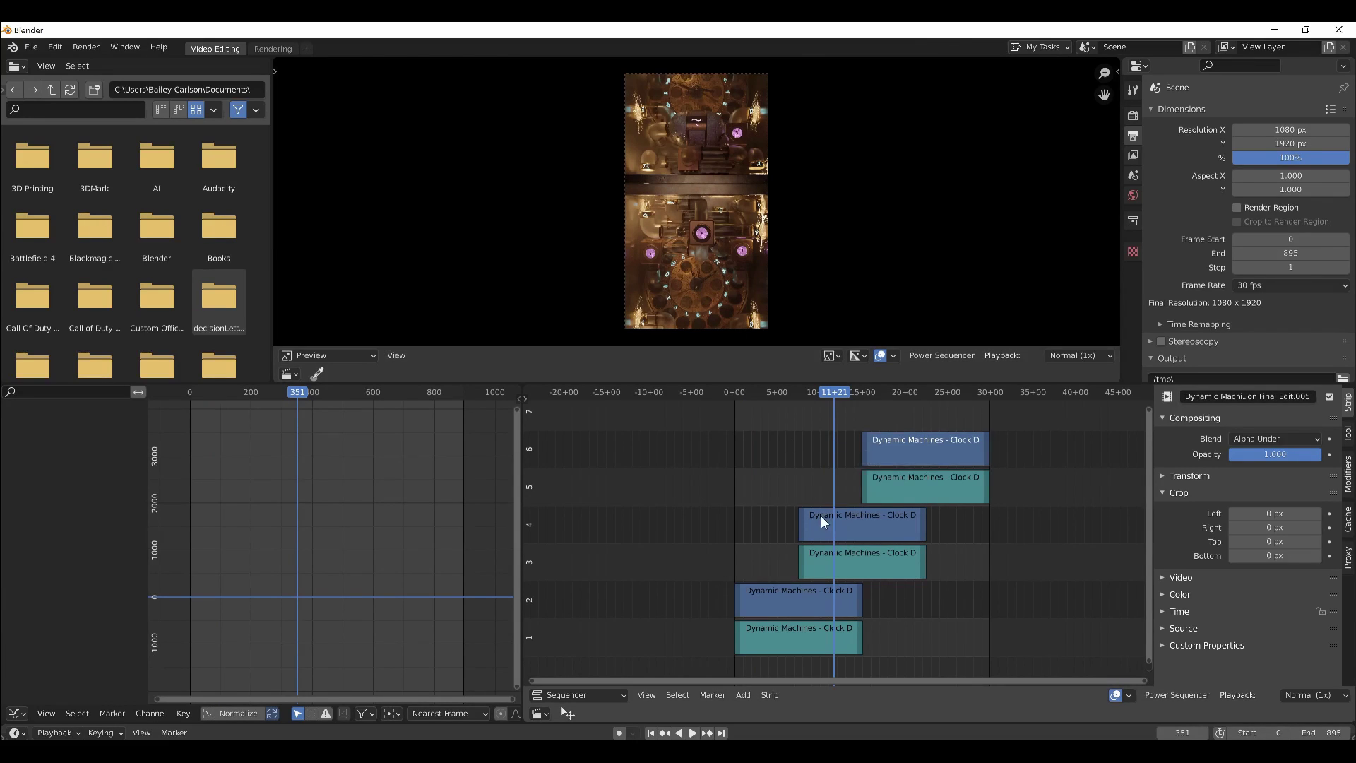